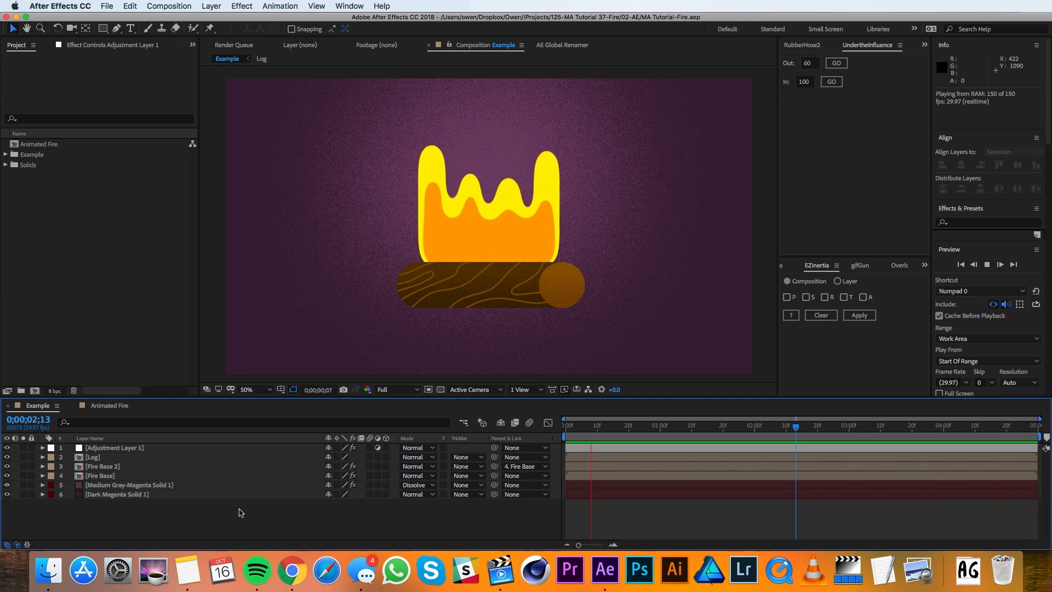
In the Animated Fire composition, create a yellow solid 100 px wide and 350 px high.
key(space)
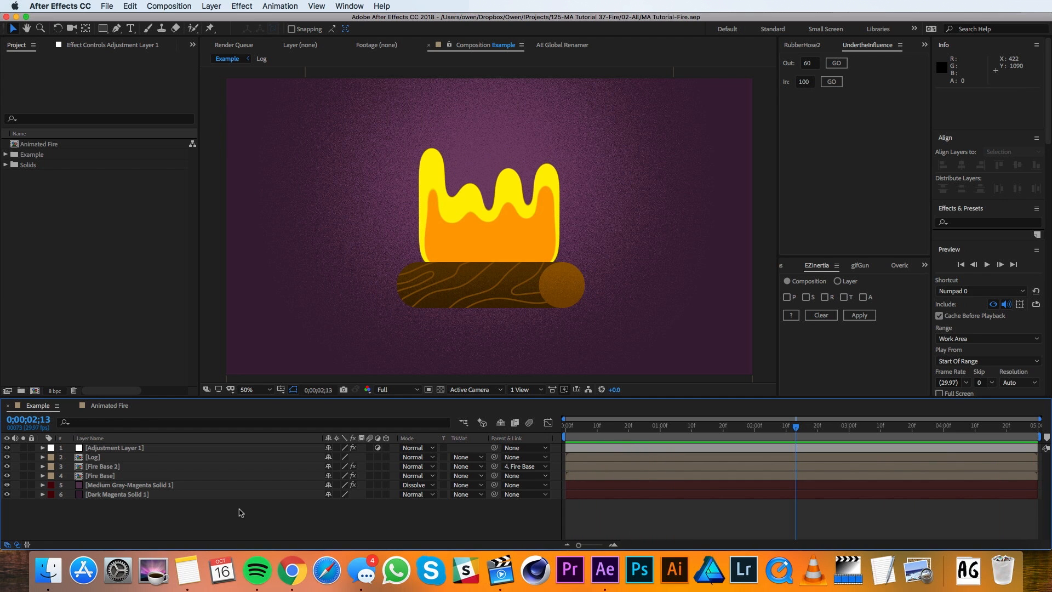
click(110, 405)
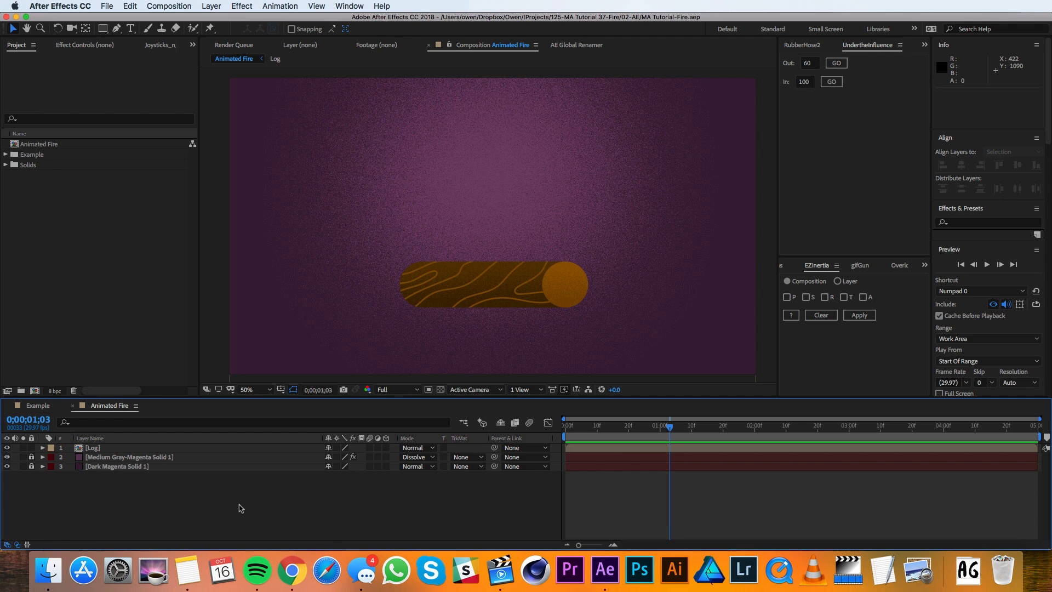
click(211, 6)
mouse_move(224, 20)
click(377, 32)
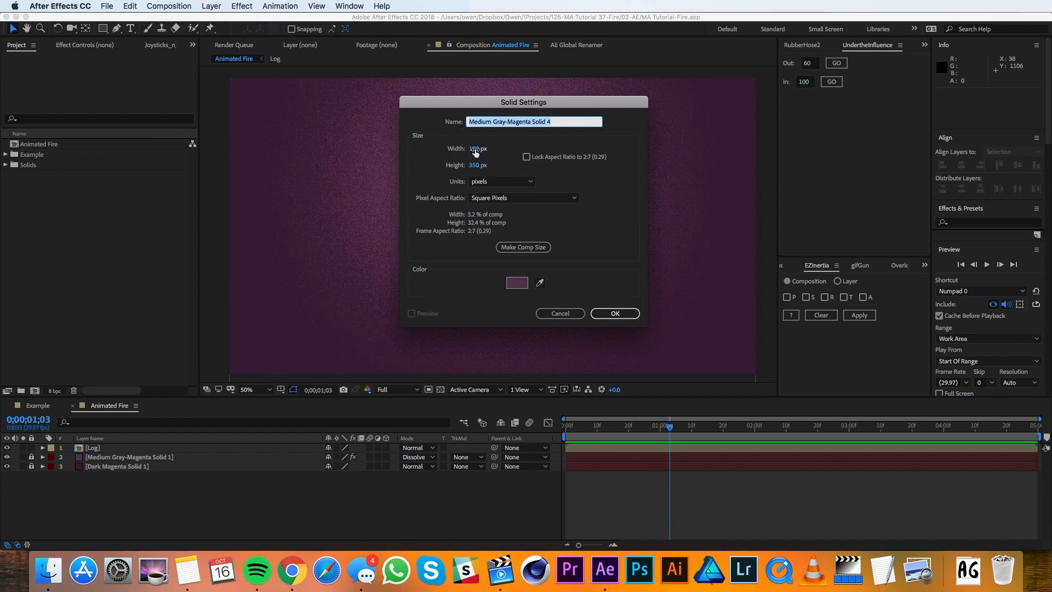
drag(476, 168, 504, 168)
click(517, 282)
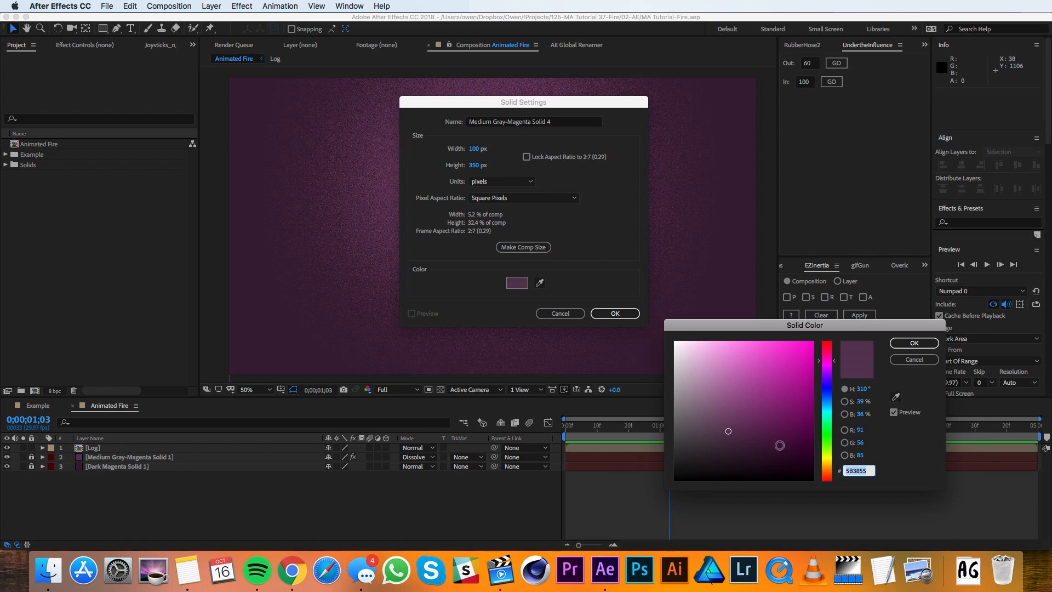
click(824, 461)
drag(786, 375, 788, 333)
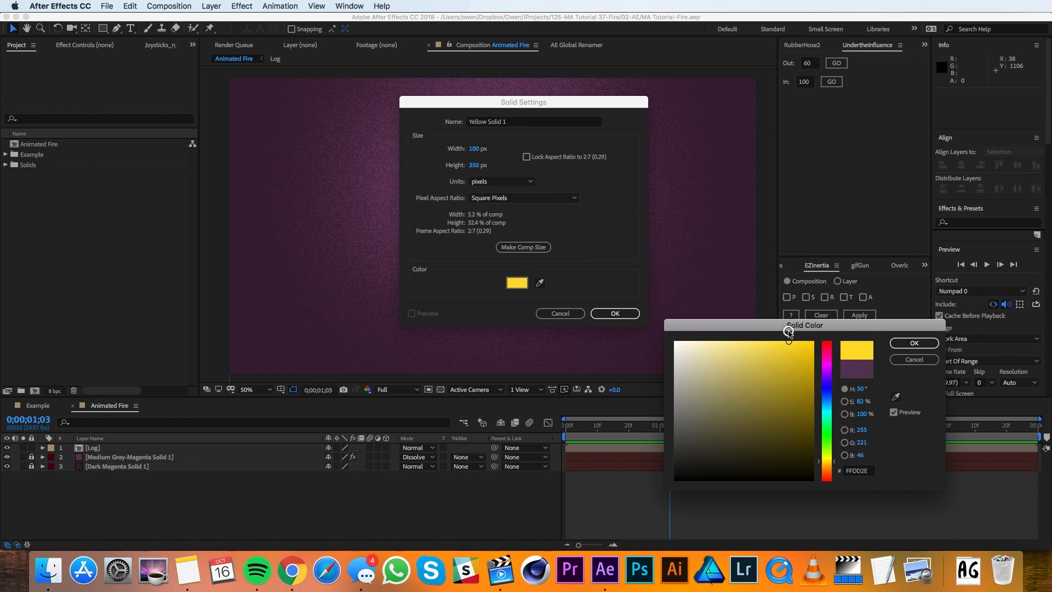
click(902, 343)
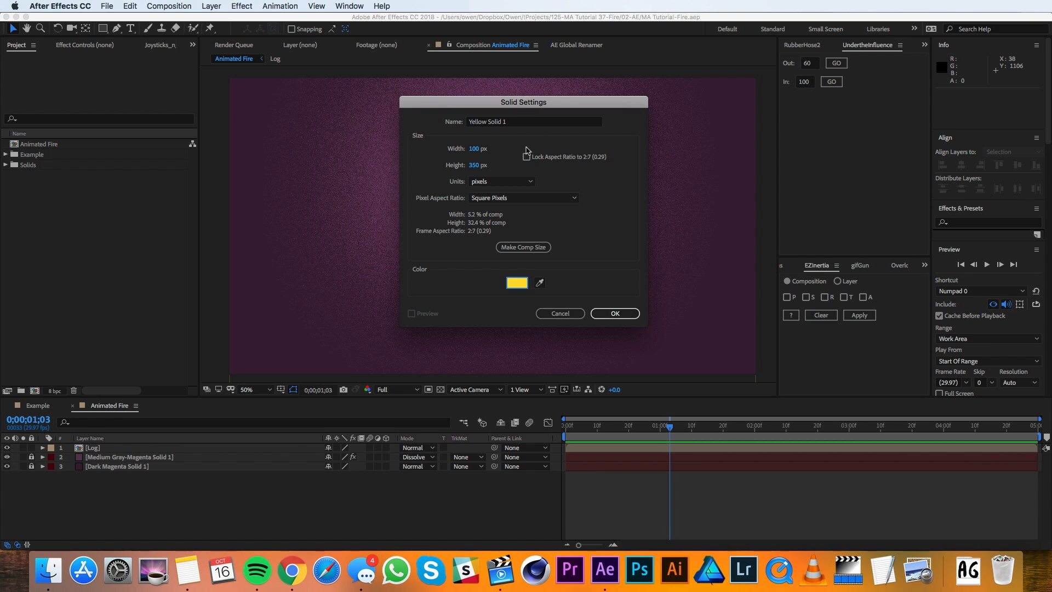
click(615, 313)
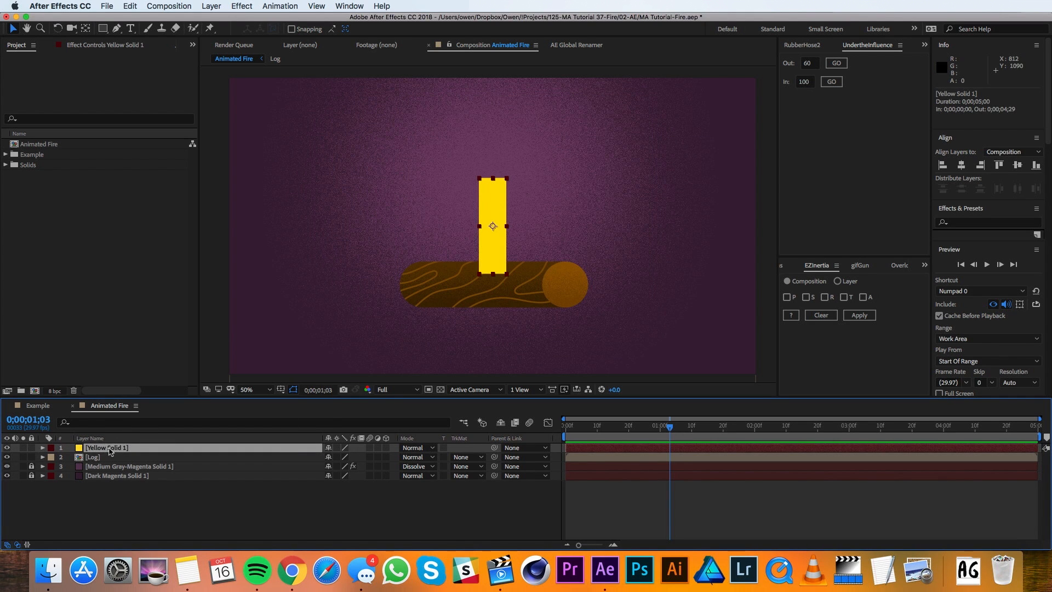
Rename the yellow solid BAR 1 and move its anchor point to the middle of its bottom edge.
key(Return)
text(BA)
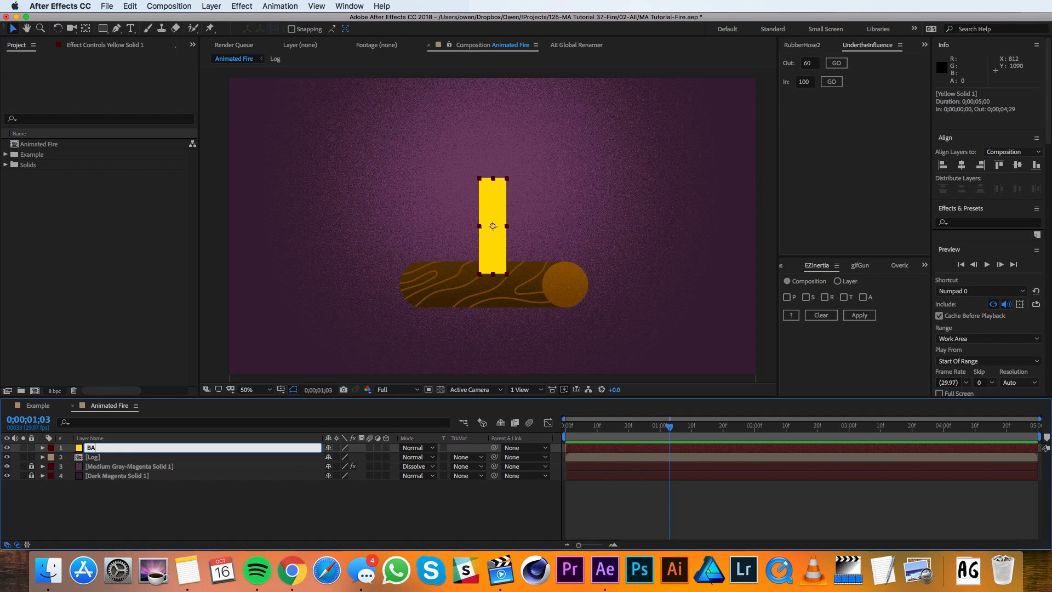
text(R 1)
key(Return)
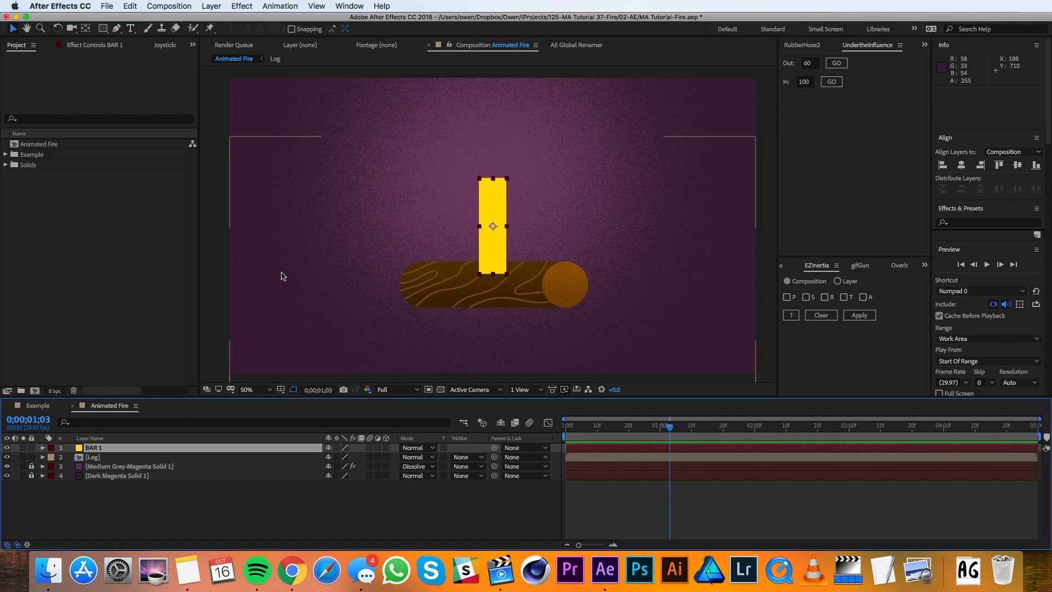
key(y)
drag(493, 226, 493, 269)
key(v)
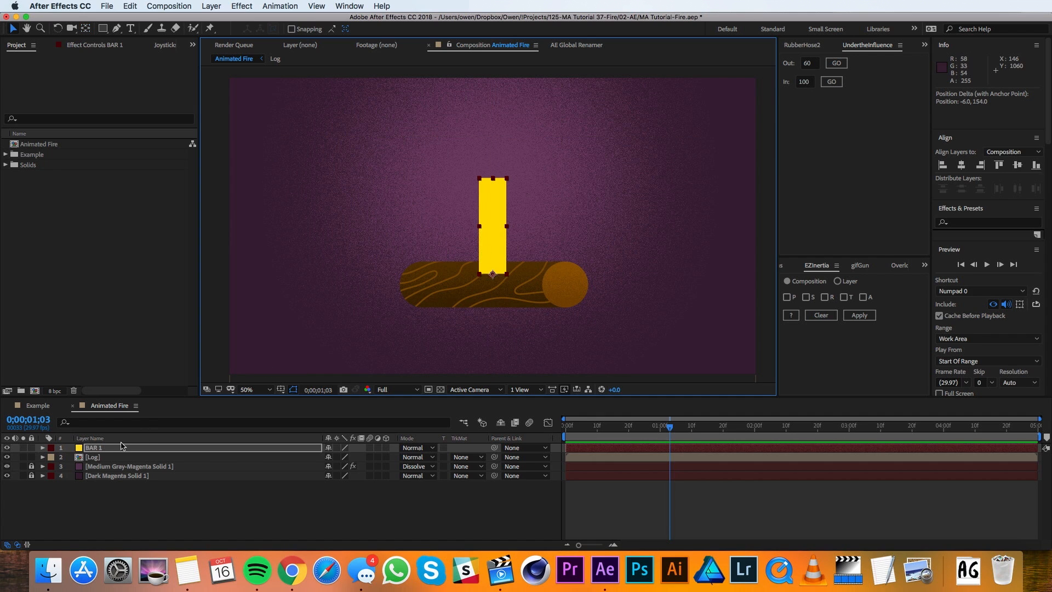
Set the position of BAR 1 to 660, 740.
click(112, 450)
key(p)
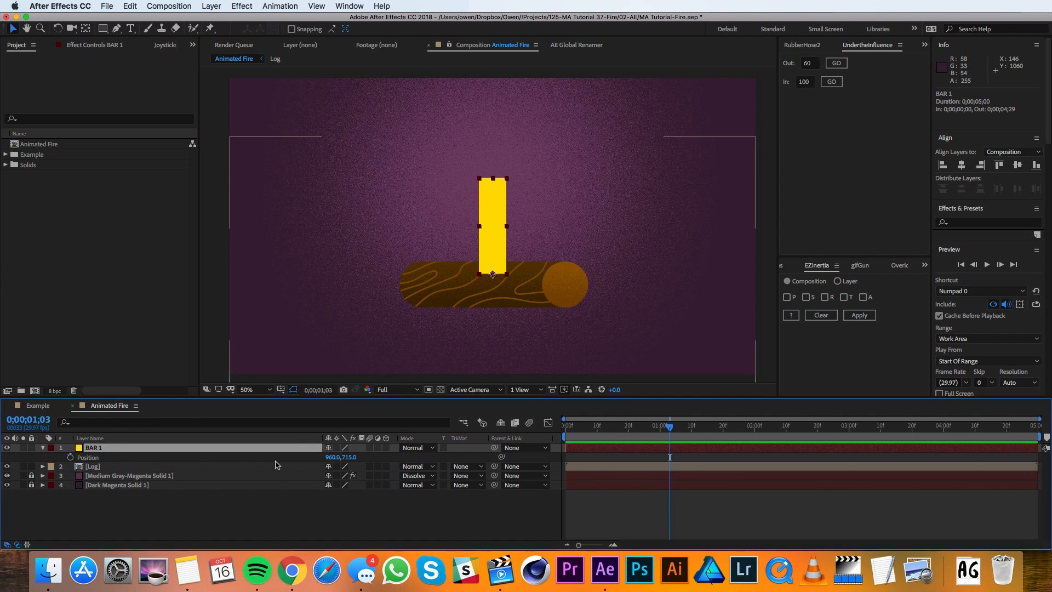
click(329, 457)
text(6)
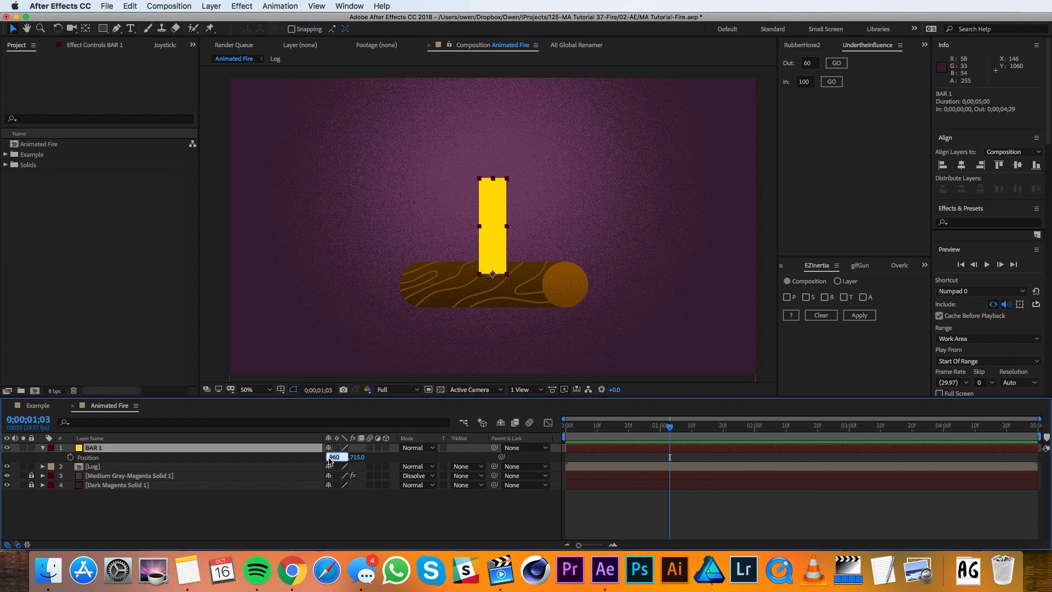
text(60)
key(Tab)
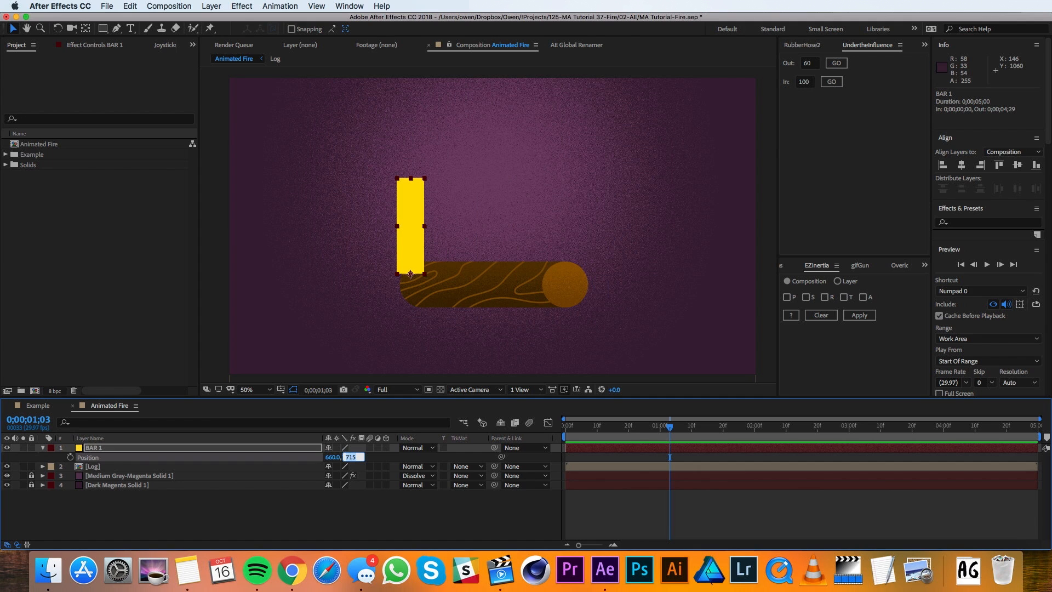
text(740)
key(Return)
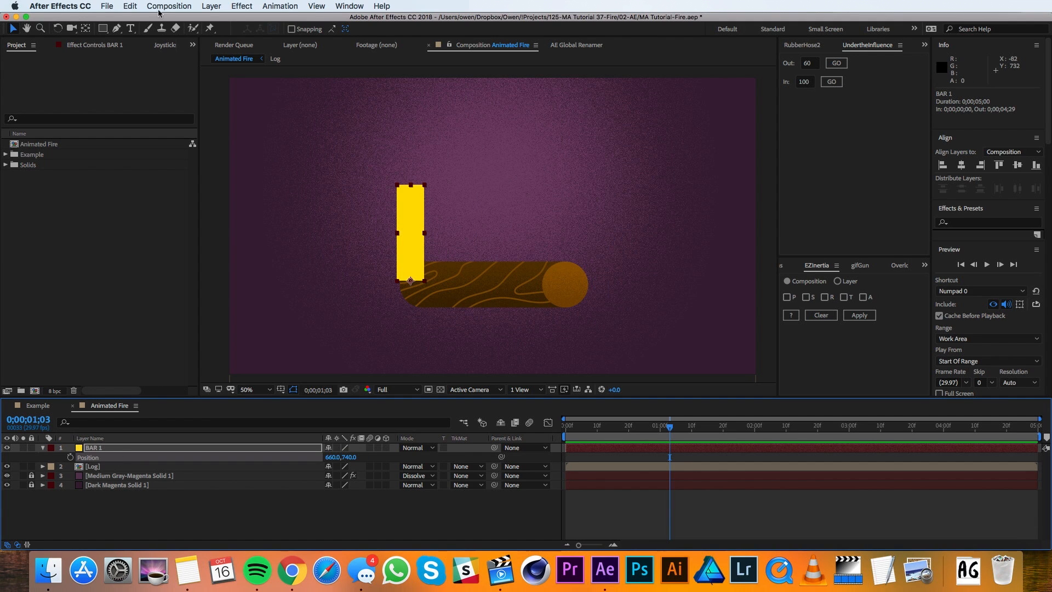
Create a null object and rename it Wiggle CNTRL.
click(212, 5)
mouse_move(230, 18)
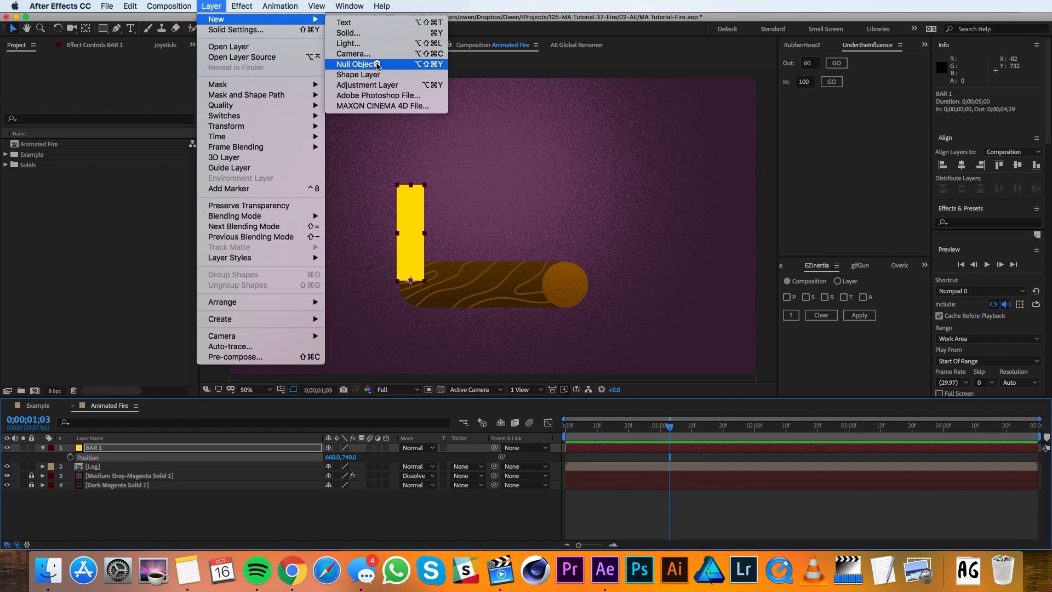
click(377, 65)
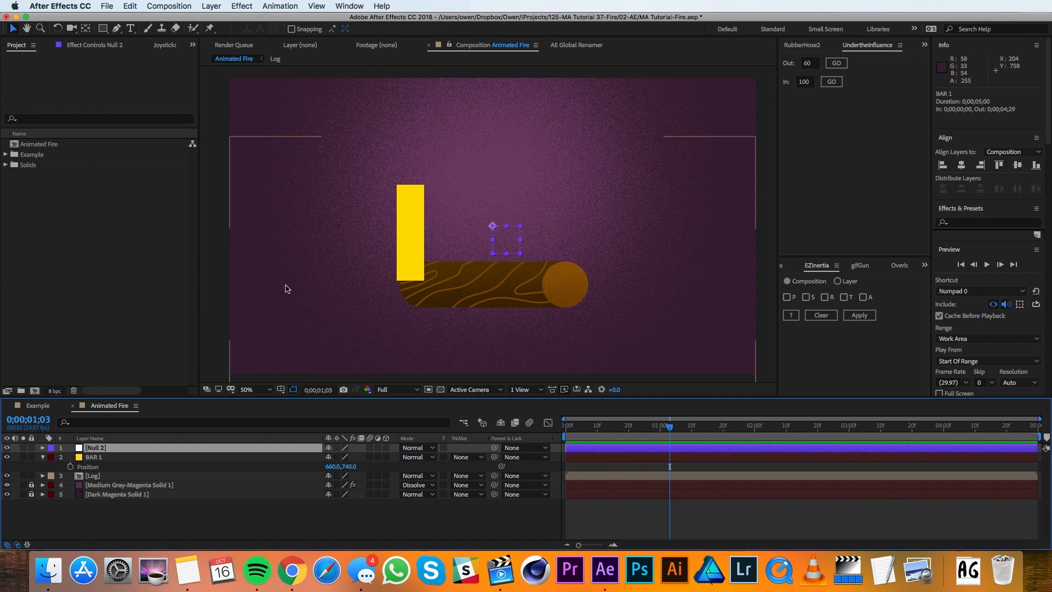
key(Return)
text(We)
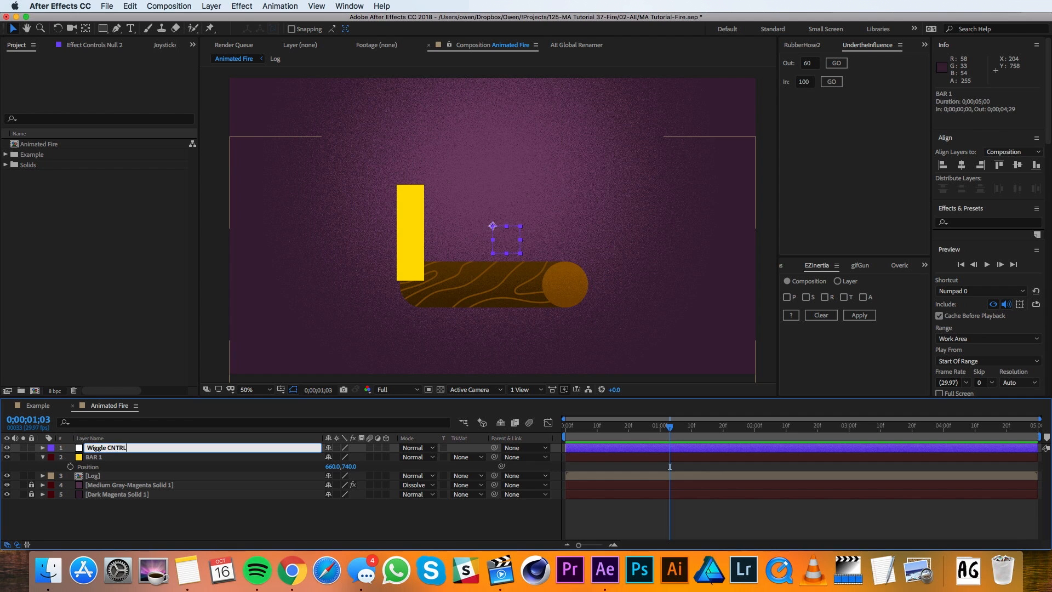
text(ggle CNTRL)
key(Return)
Add a Slider Control effect to the Wiggle CNTRL null and duplicate it twice.
click(241, 6)
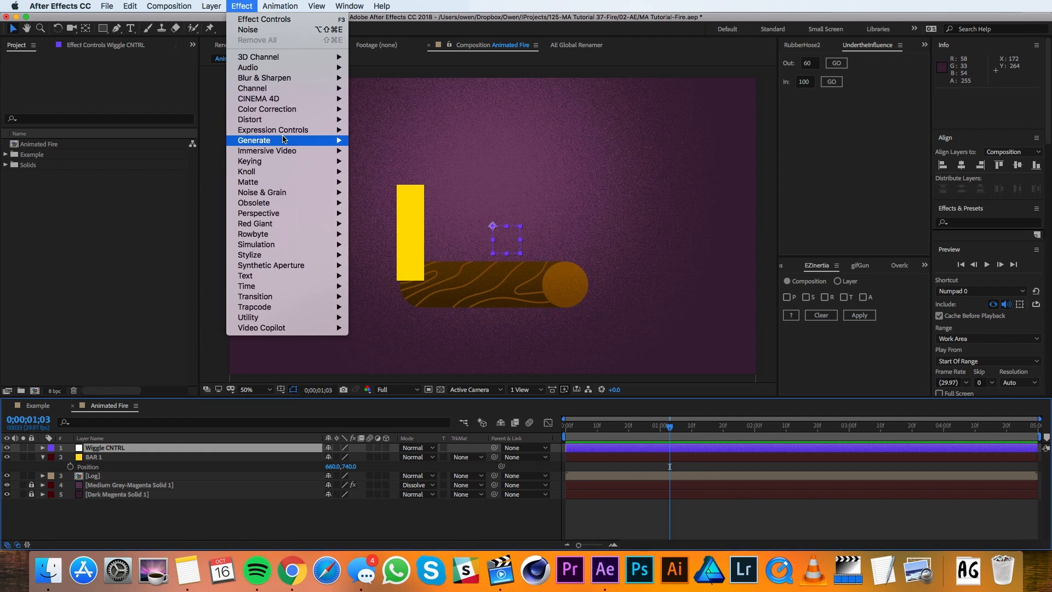
mouse_move(302, 130)
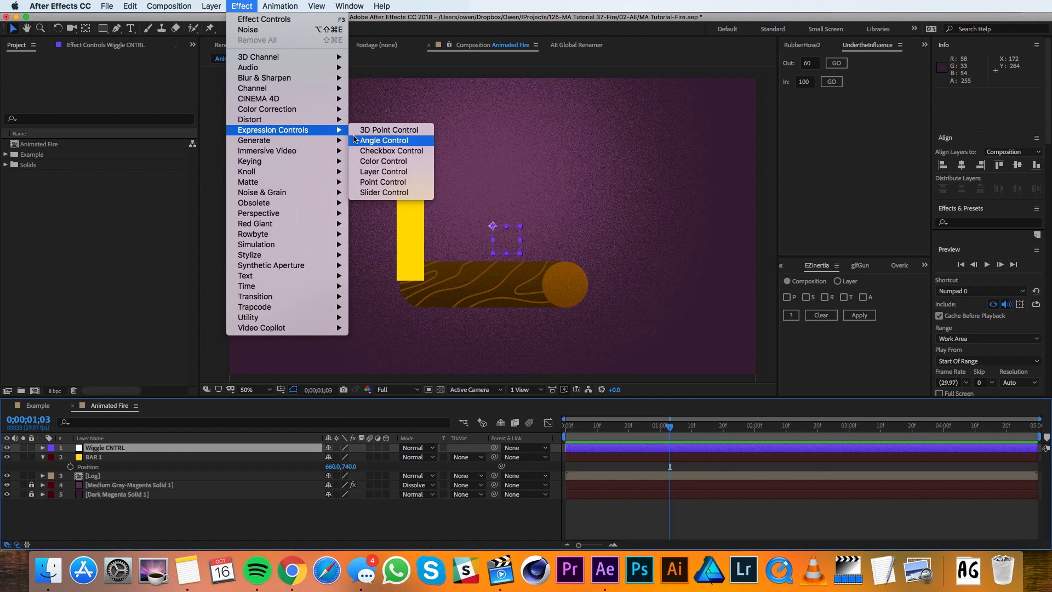
click(384, 193)
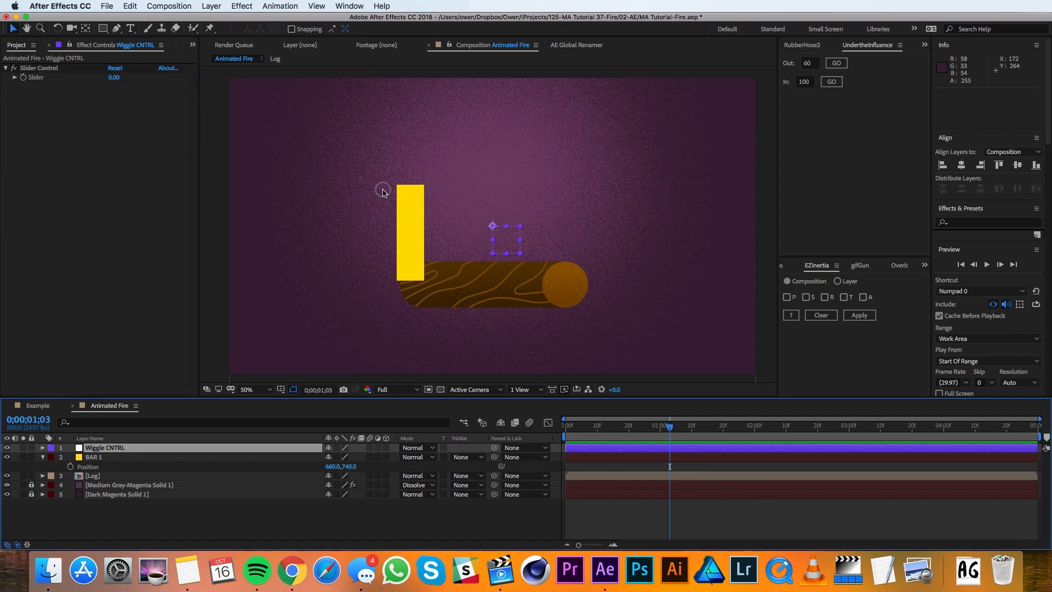
key(super+d)
key(super+d)
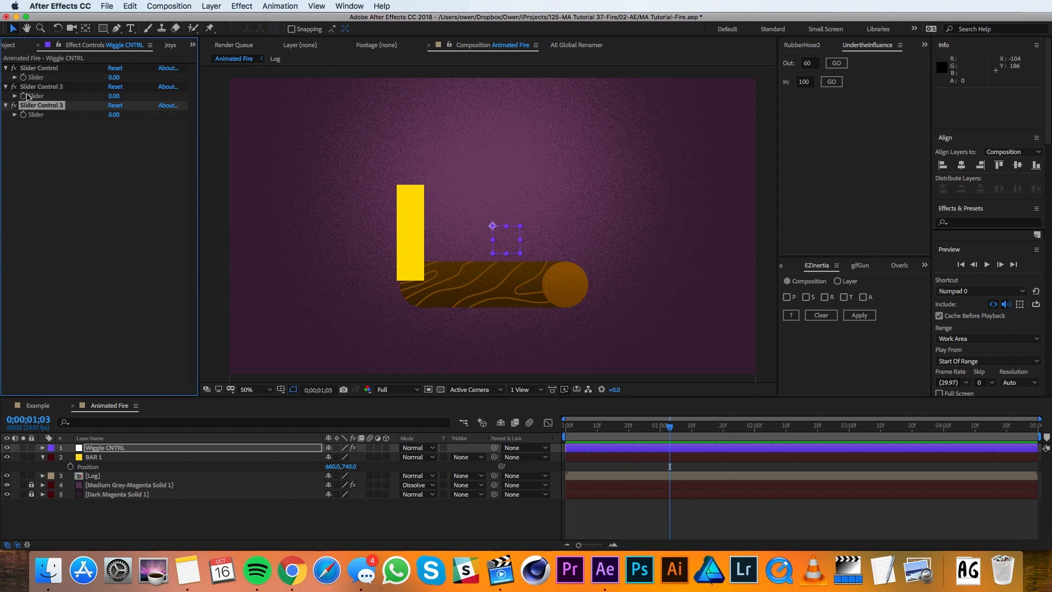
Rename the three slider controls Frequency, Amp 1 and Amp 2.
click(37, 70)
key(Return)
text(Frequency)
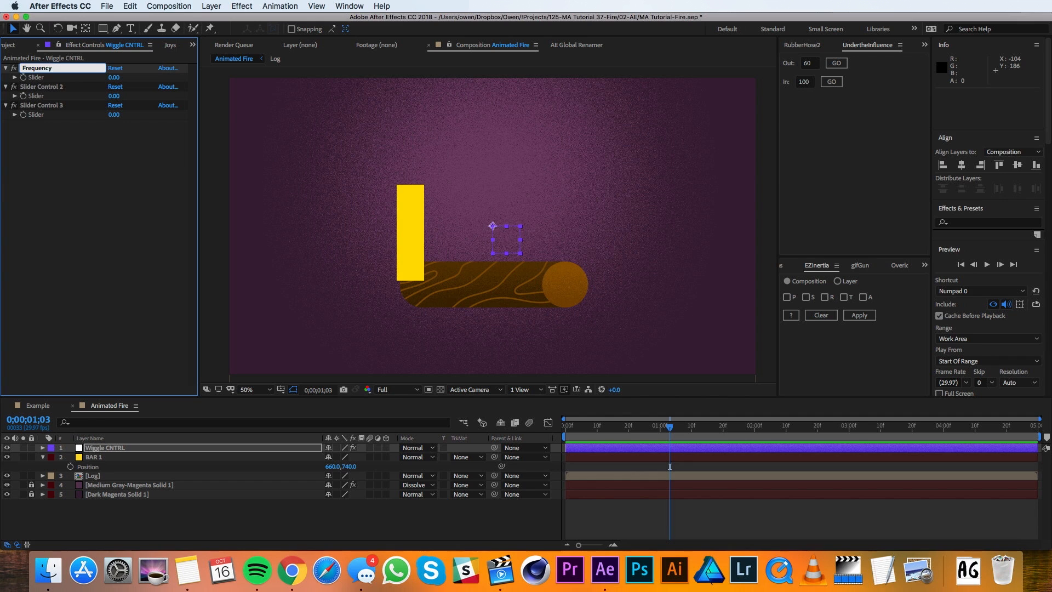
key(Return)
click(38, 87)
key(Return)
text(Amp 1)
key(Return)
click(48, 104)
key(Return)
text(Amp 2)
key(Return)
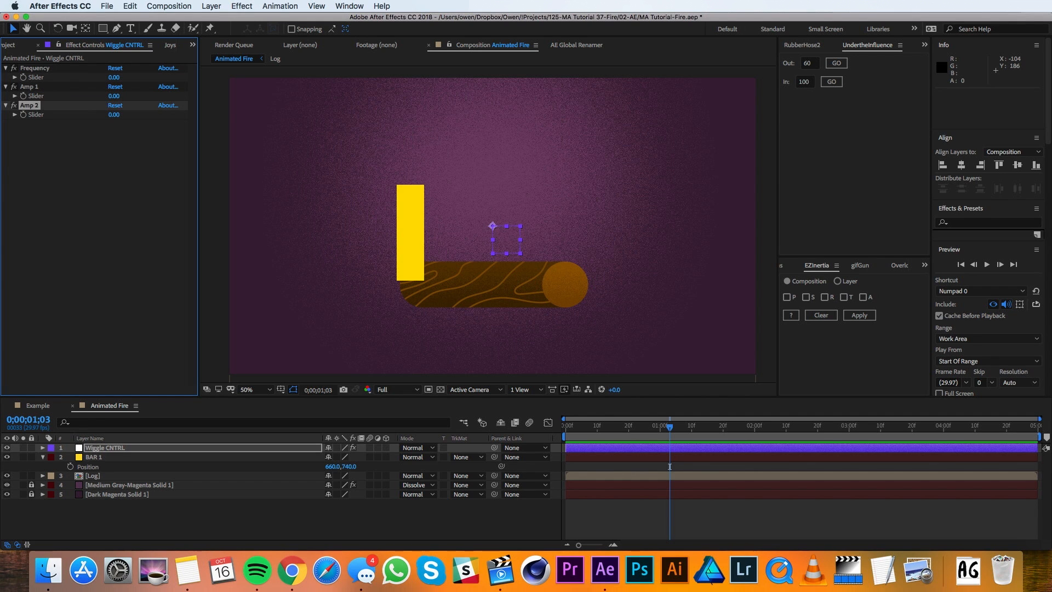
Reveal the Scale property of the BAR 1 layer.
click(101, 457)
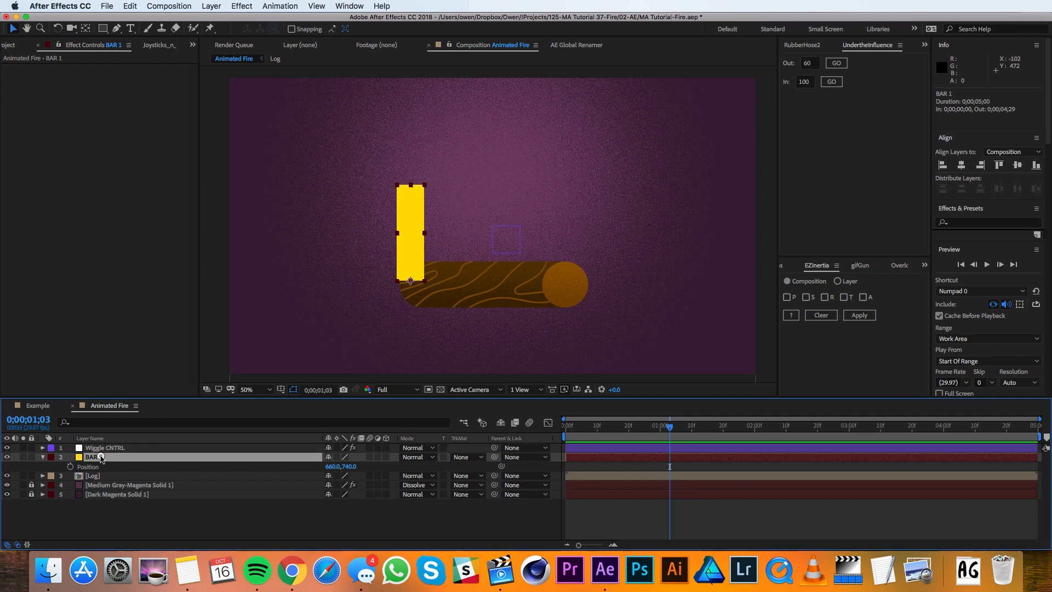
key(s)
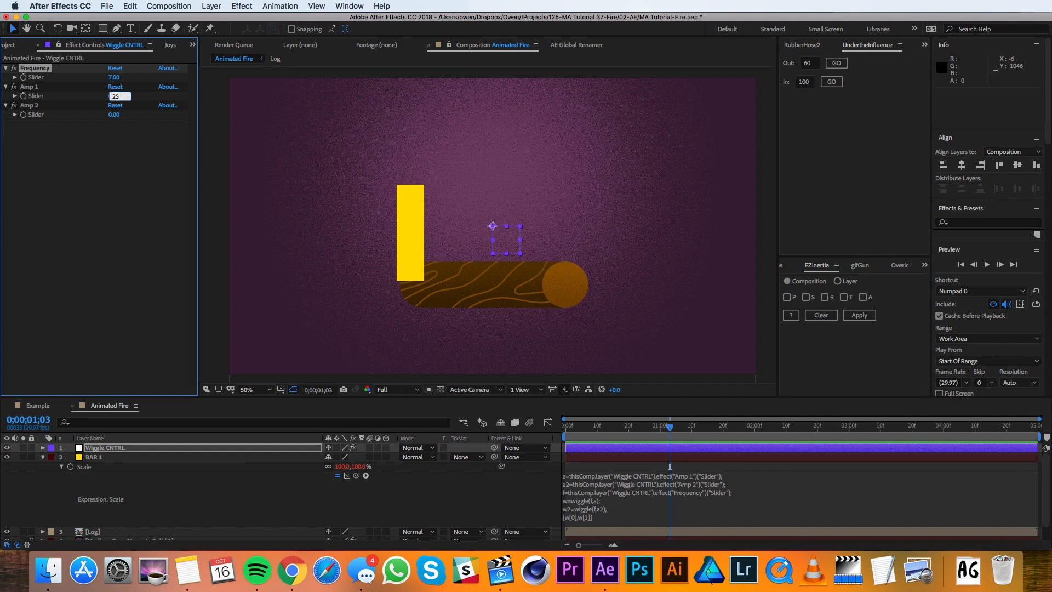
Set the Amp 1 slider to 25 and the Amp 2 slider to 5 on Wiggle CNTRL.
key(Return)
click(113, 115)
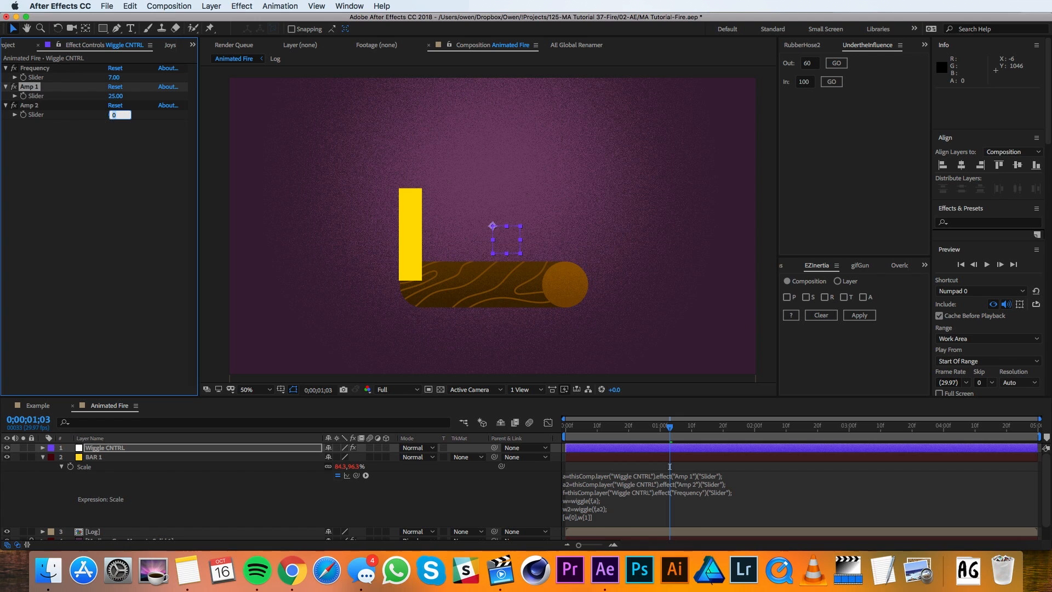
key(Return)
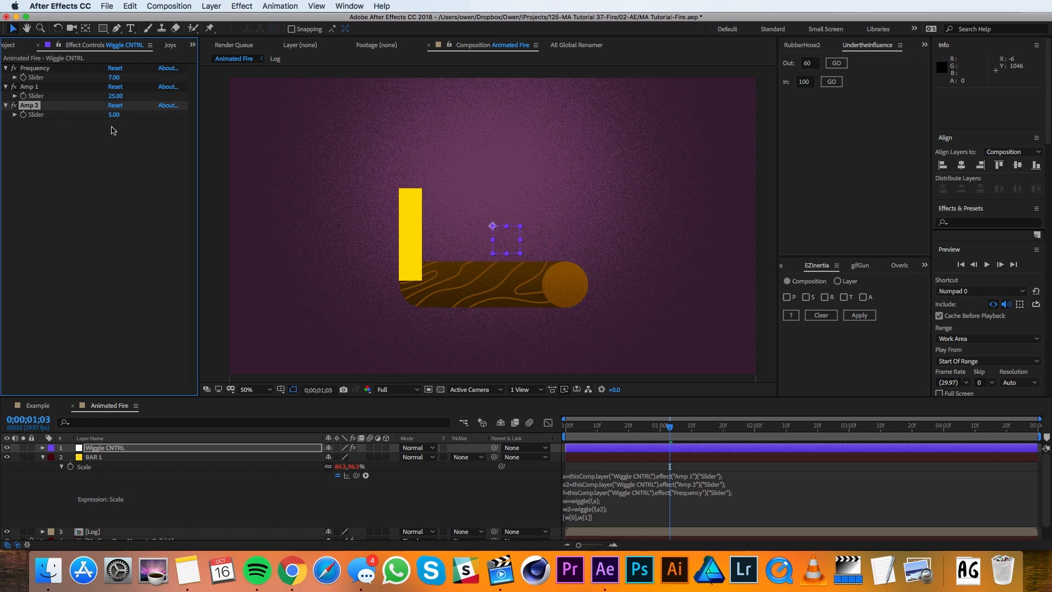
Duplicate BAR 1 and offset the copy's X position by +100 to 760.
click(94, 458)
key(super+d)
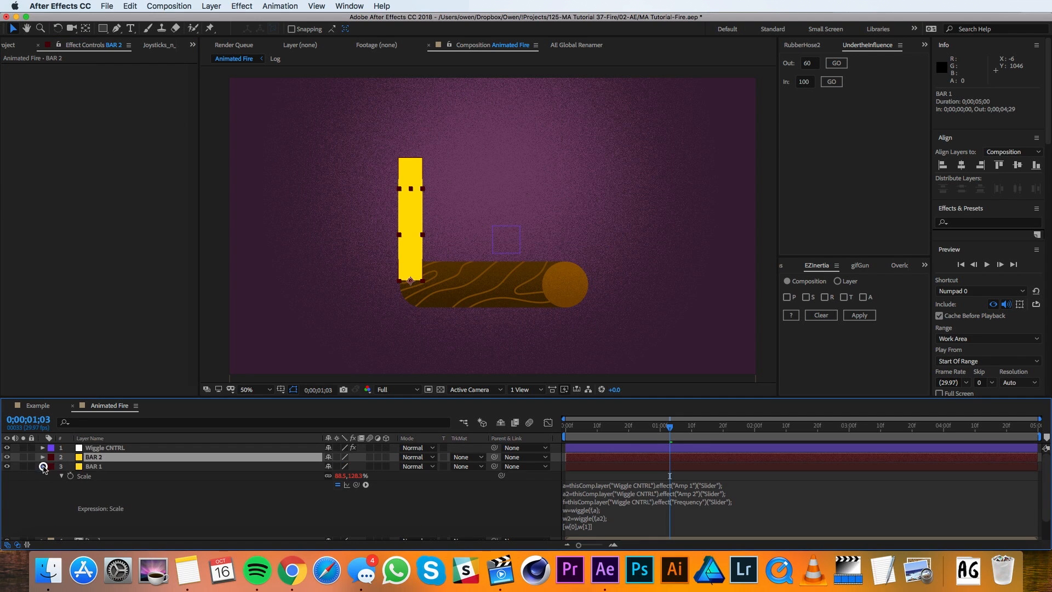
click(42, 466)
key(p)
click(335, 466)
key(Right)
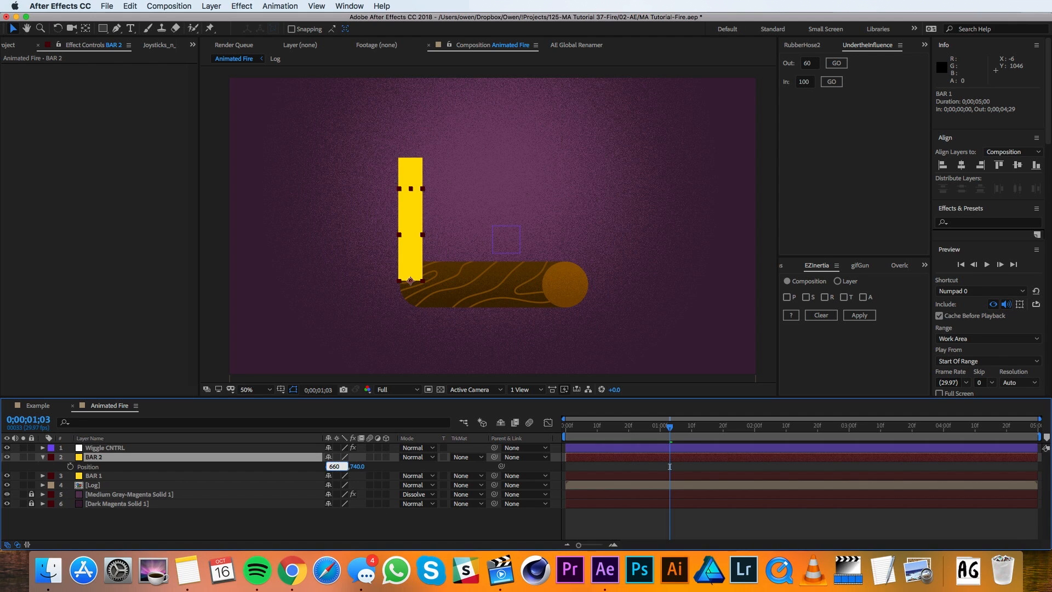
text(+100)
key(Return)
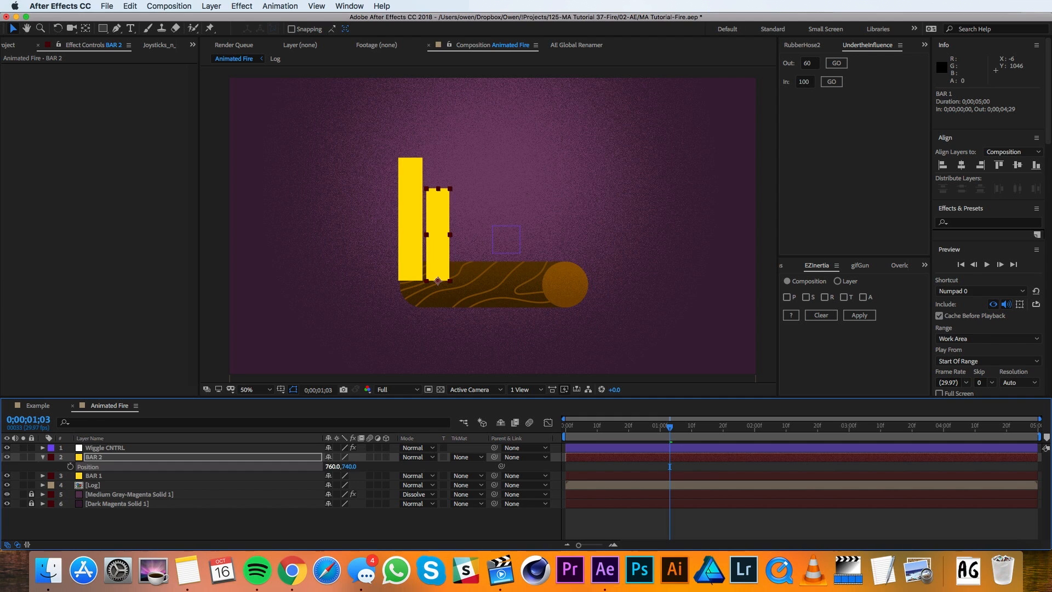
Set the vertical scale of BAR 2 to 50%, leaving its width alone.
key(s)
click(330, 467)
click(354, 468)
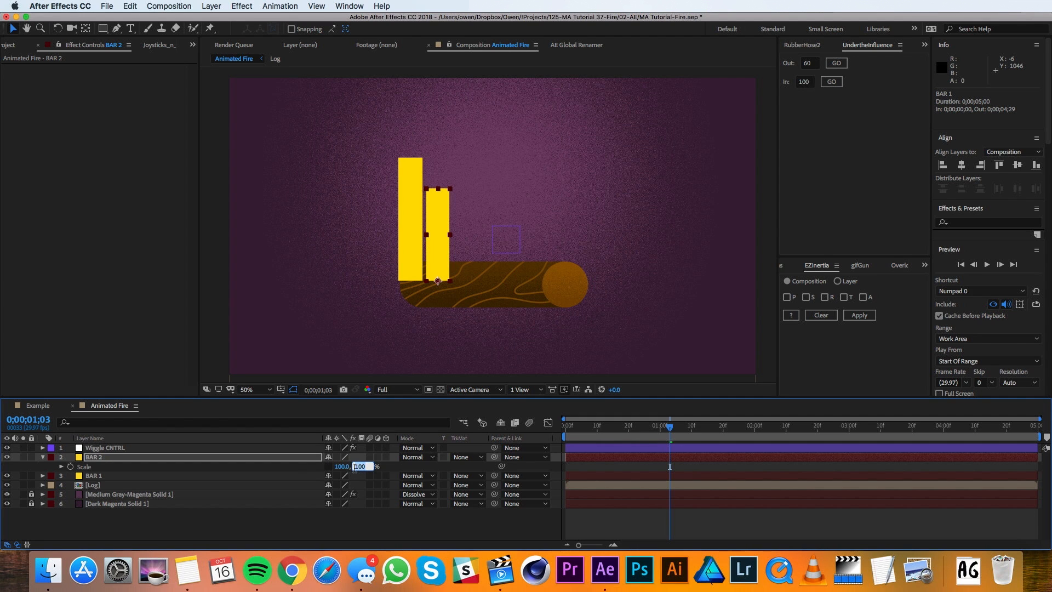
text(50)
key(Return)
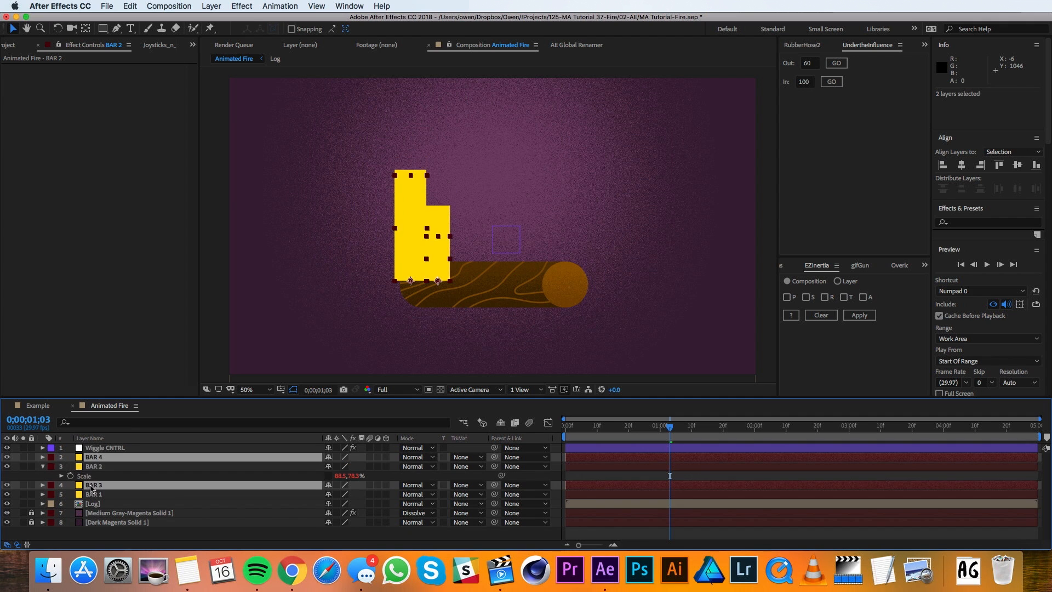
Offset the X position of BAR 3 by +200 to 860.
click(144, 532)
click(123, 467)
key(p)
click(332, 476)
key(Right)
text(+200)
key(Return)
Offset the X position of BAR 4 by +200.
click(133, 456)
key(p)
click(329, 466)
key(Right)
text(+200)
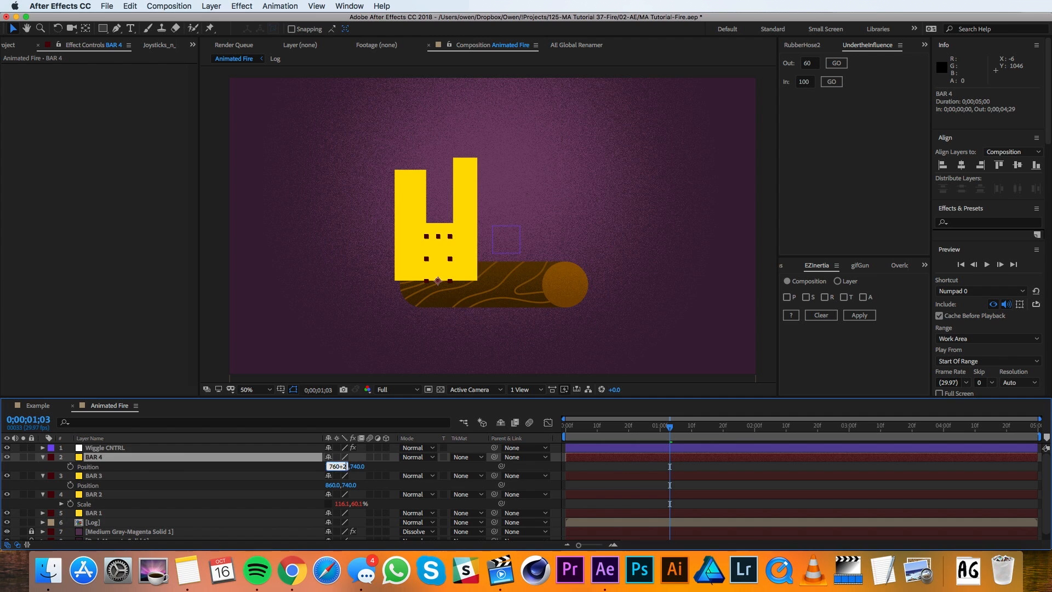
key(Return)
Duplicate BAR 3 and BAR 4 and stack the copy of BAR 3 above BAR 4.
click(41, 458)
click(42, 467)
click(43, 476)
shift+click(100, 468)
key(super+d)
drag(101, 476, 121, 465)
Offset the X positions of BAR 5 and BAR 6 by +200 each.
key(p)
click(332, 485)
key(Right)
text(+200)
key(Return)
click(331, 466)
key(Right)
text(+200)
key(Return)
Duplicate BAR 5 and stack the copy above BAR 6.
click(42, 457)
click(42, 466)
click(100, 467)
key(super+d)
drag(100, 467, 104, 453)
Offset the X position of BAR 7 by +200 to 1260, then collapse and deselect the layer.
key(p)
click(331, 466)
key(Right)
text(+200)
key(Return)
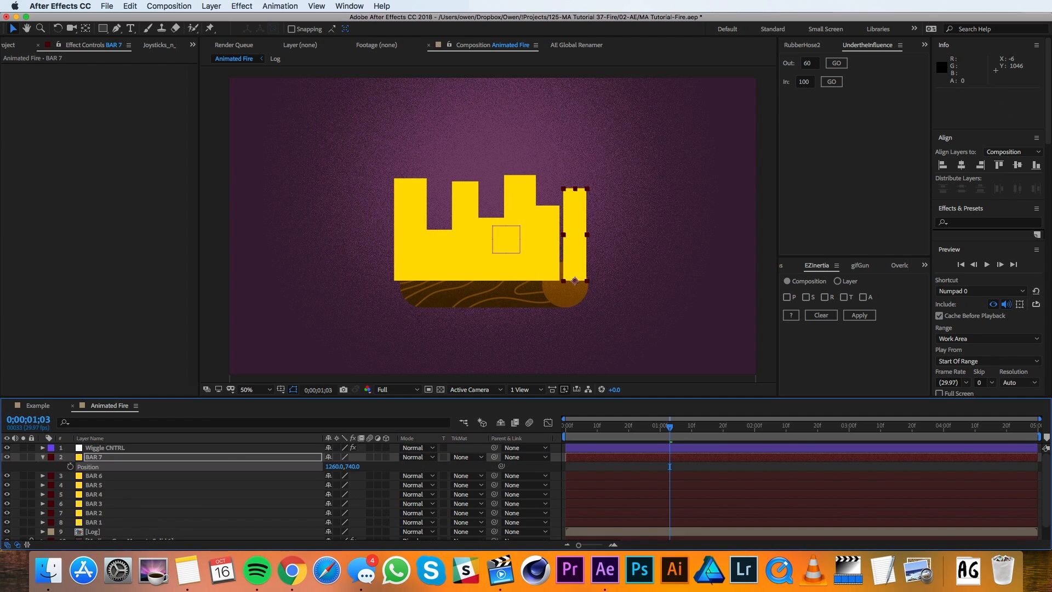
click(42, 457)
key(super+shift+a)
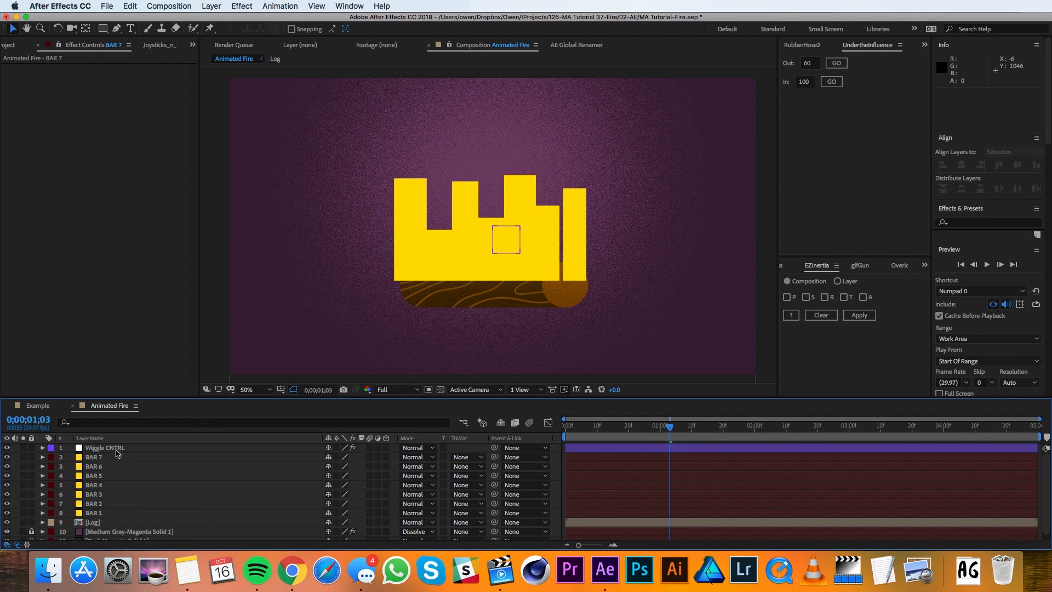
Pre-compose the Wiggle CNTRL null and all seven bar layers as Fire Base, without opening the new composition.
click(113, 450)
shift+click(104, 514)
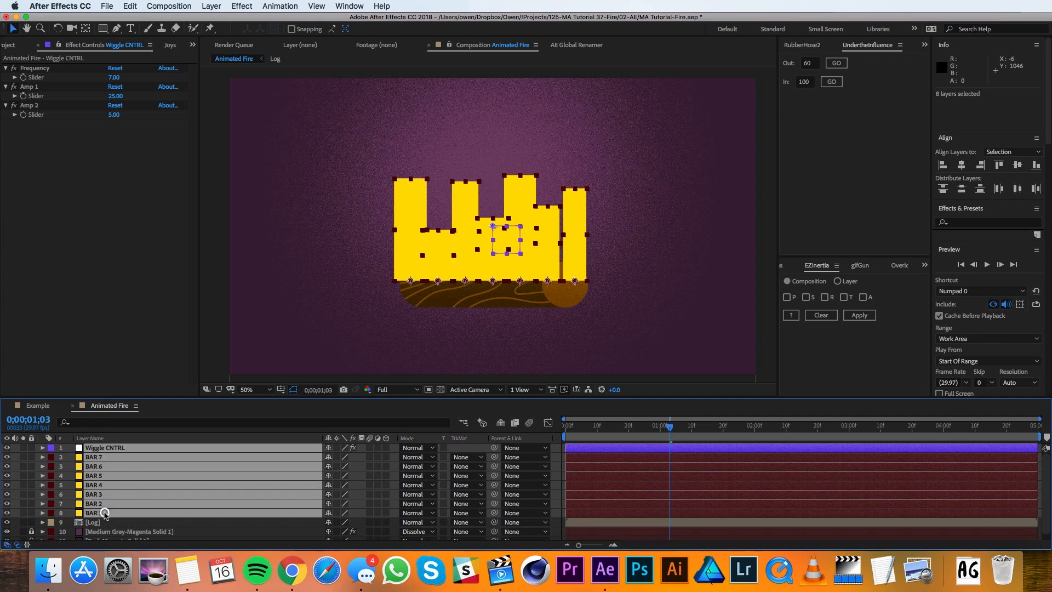
click(203, 5)
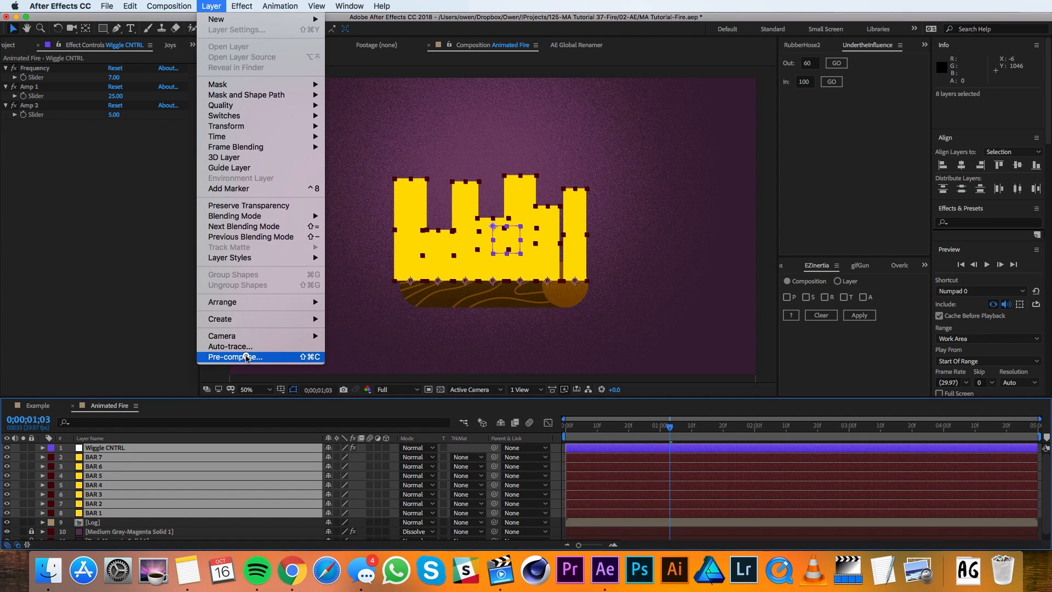
click(246, 357)
text(F)
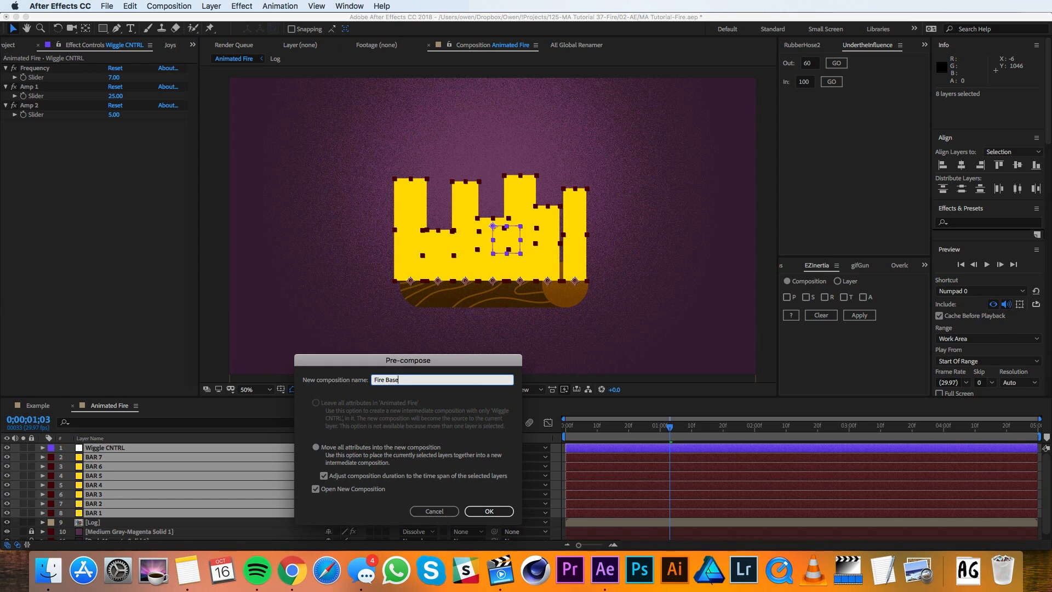
text(ire Base)
click(344, 488)
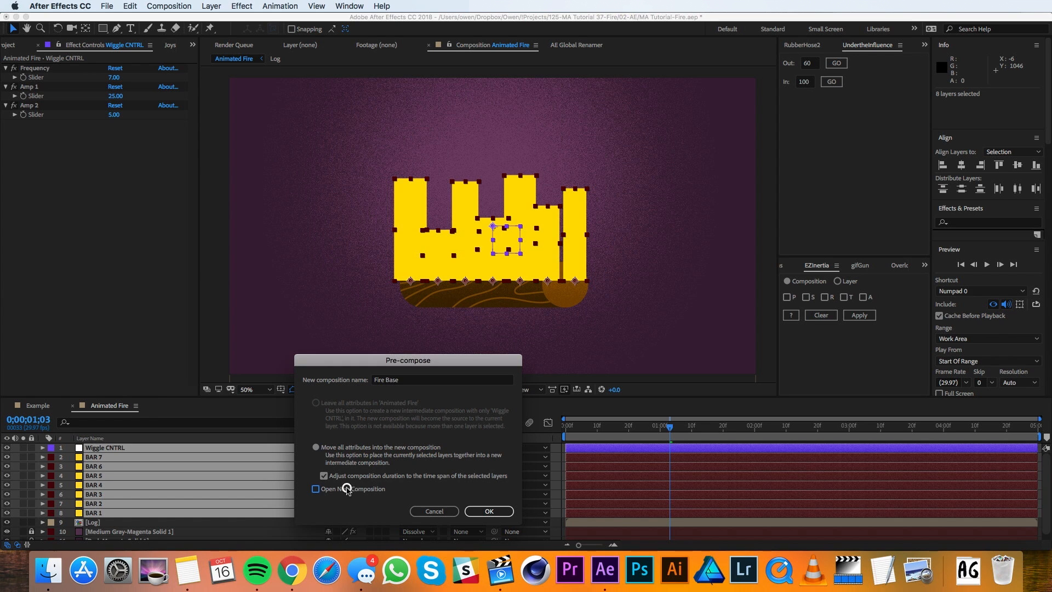
click(490, 511)
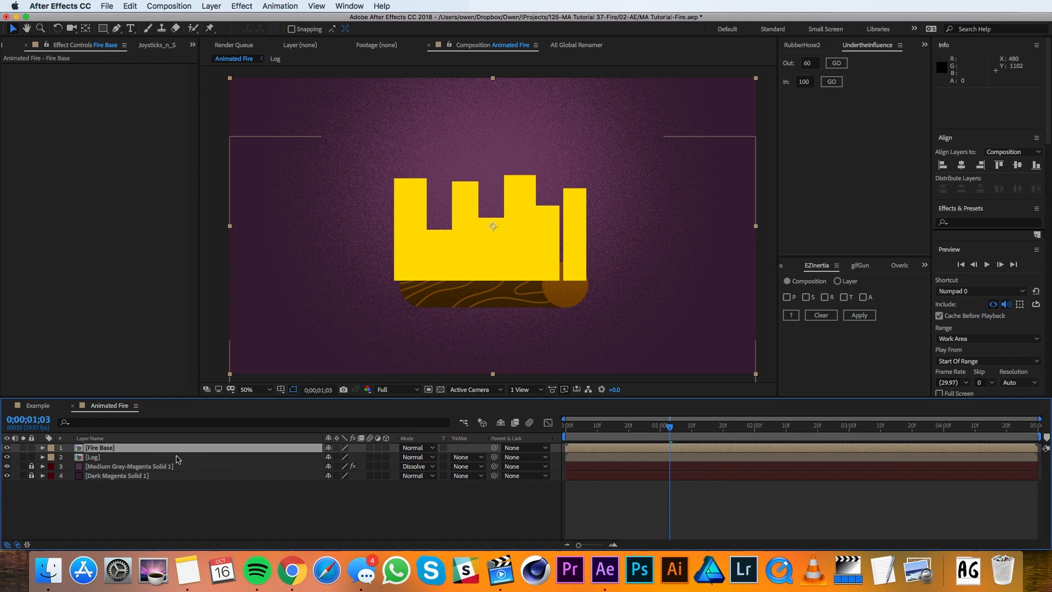
Apply a Gaussian Blur effect to the Fire Base layer with Blurriness 150.
click(242, 5)
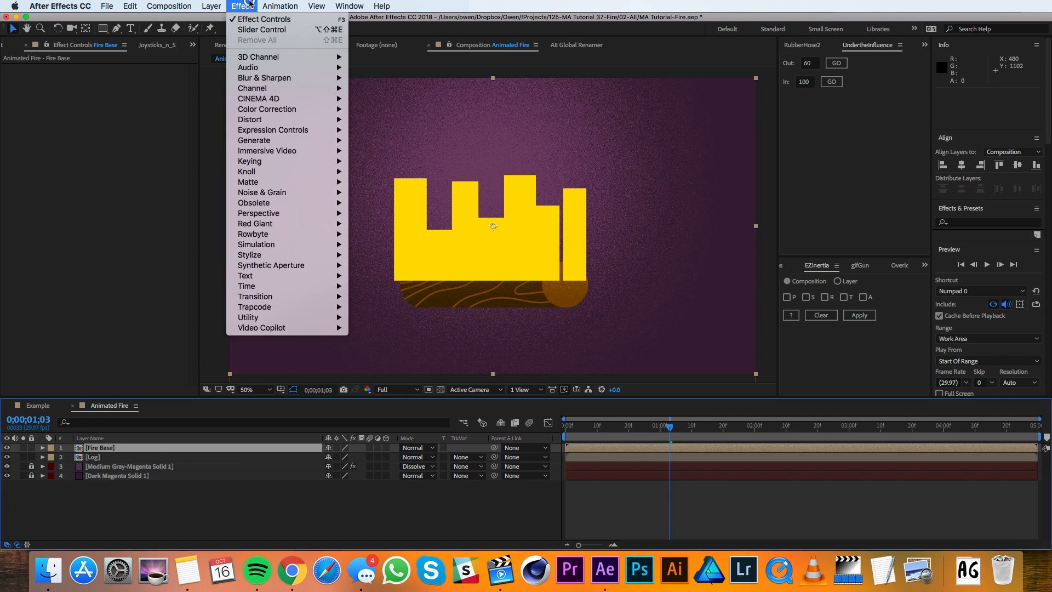
mouse_move(307, 78)
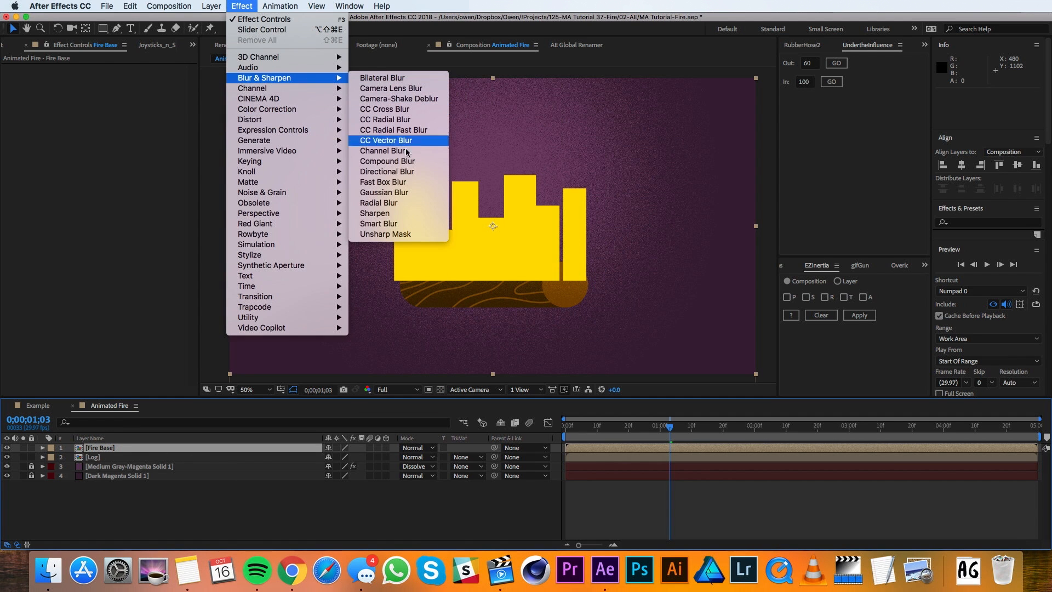
click(411, 197)
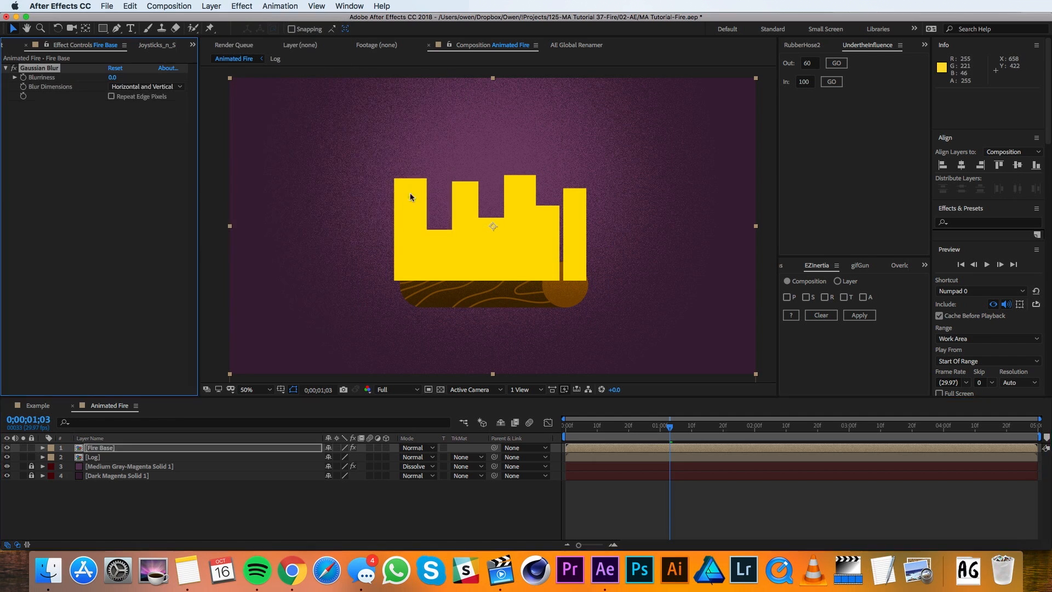
click(112, 77)
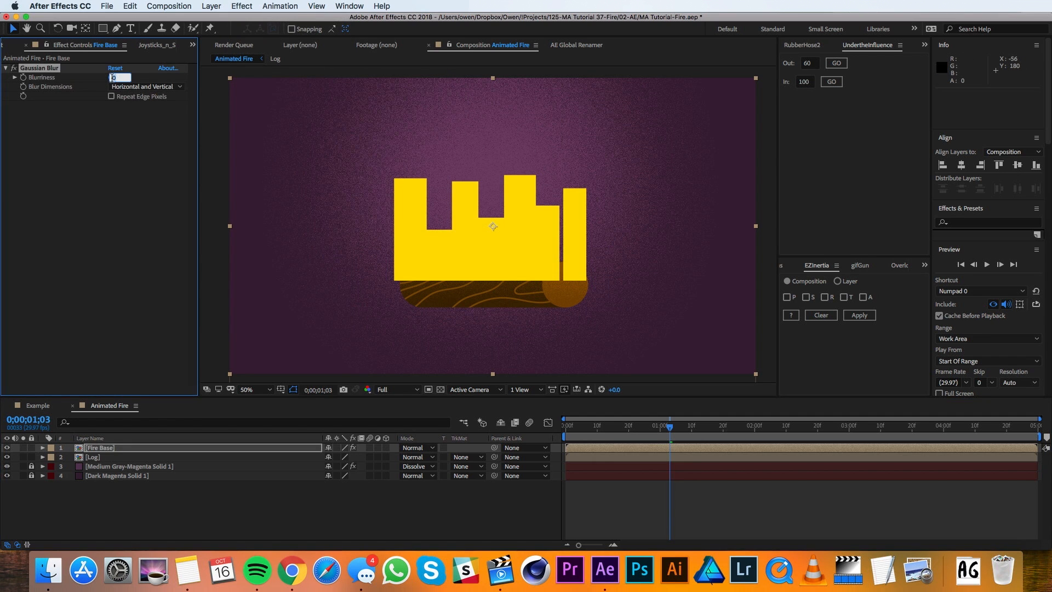
text(150)
key(Return)
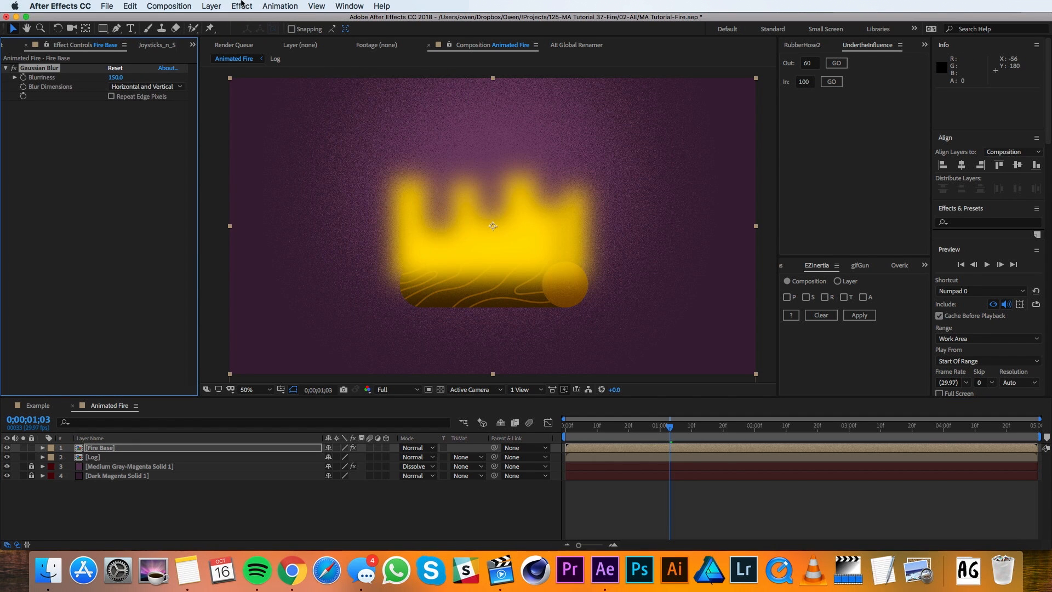
Add a Levels effect to Fire Base and tighten its Alpha channel to Input Black 113 and Input White 119.
click(242, 6)
mouse_move(277, 109)
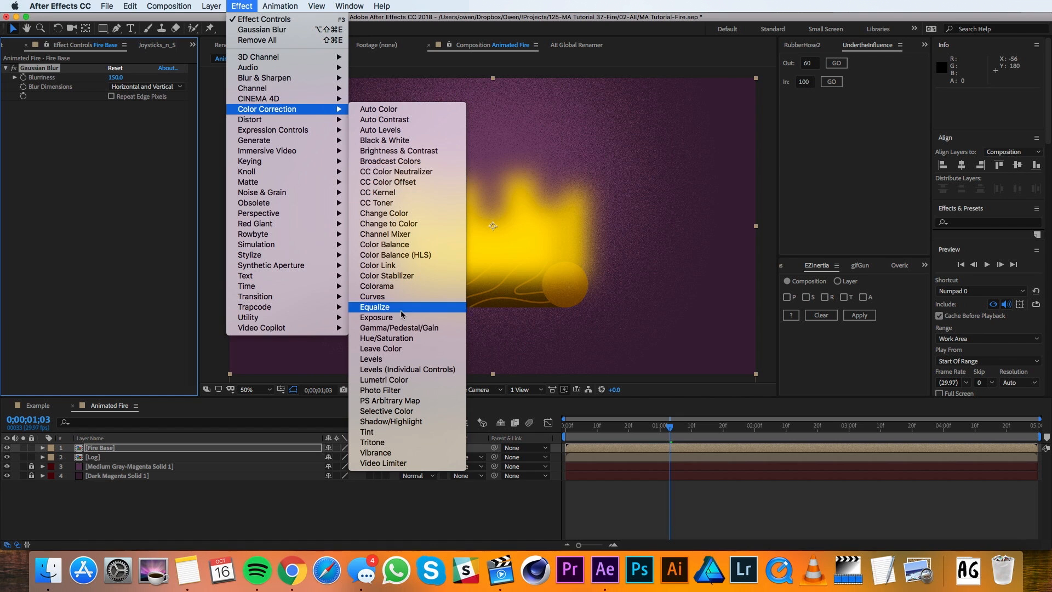
click(404, 360)
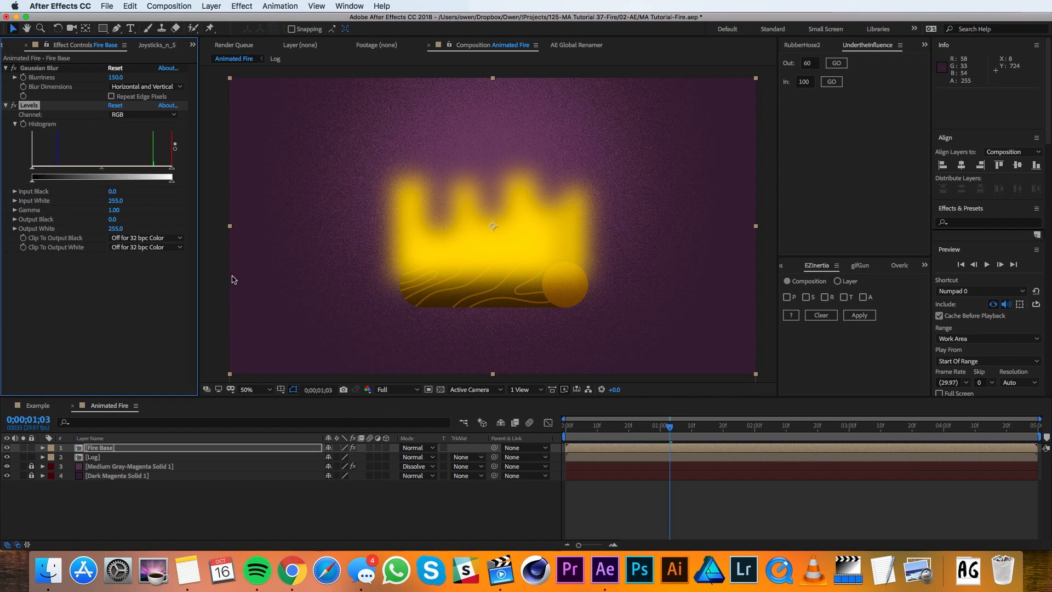
click(131, 116)
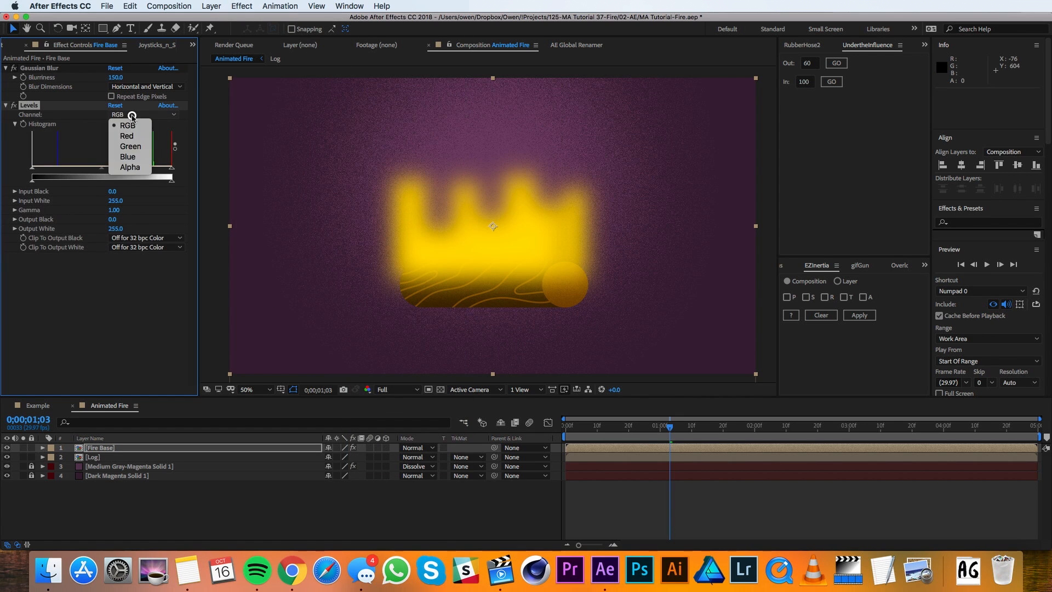
click(135, 167)
drag(172, 172, 117, 173)
drag(32, 169, 98, 170)
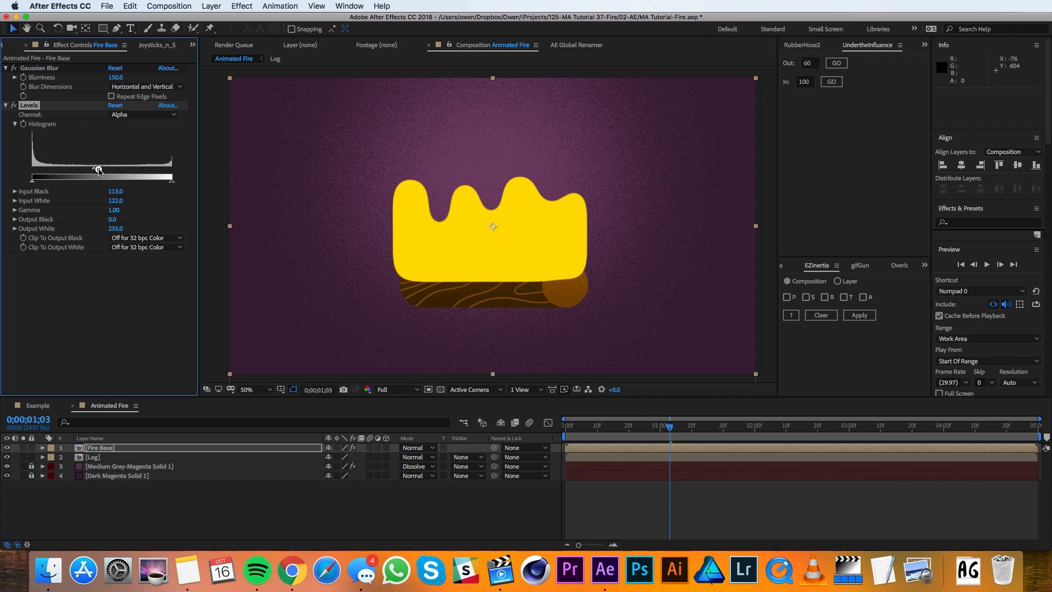
Add a Gradient Ramp effect to Fire Base and set its start color to yellow FFCA0A.
click(242, 6)
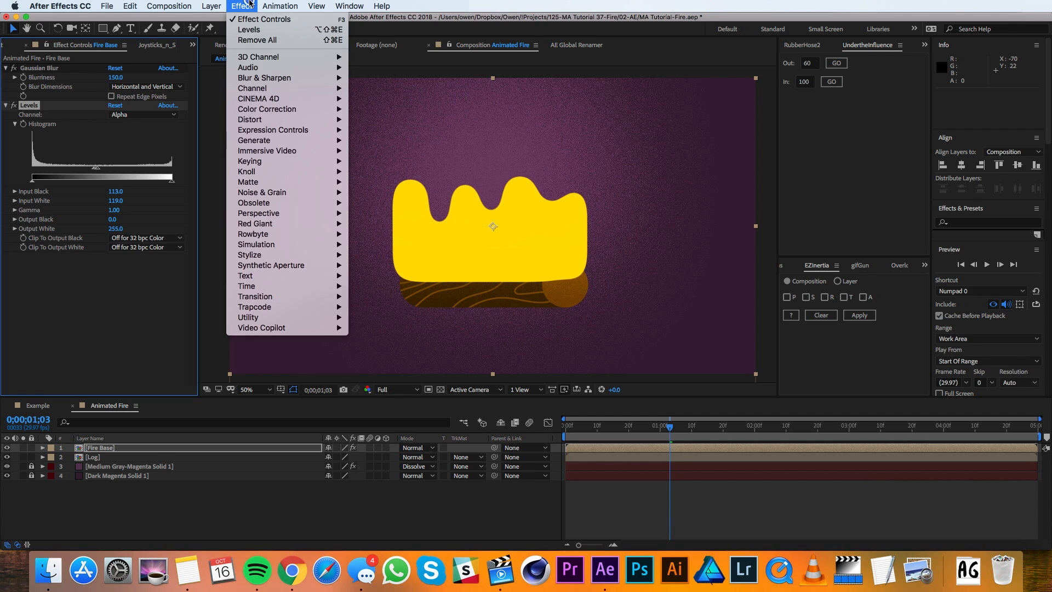
mouse_move(329, 141)
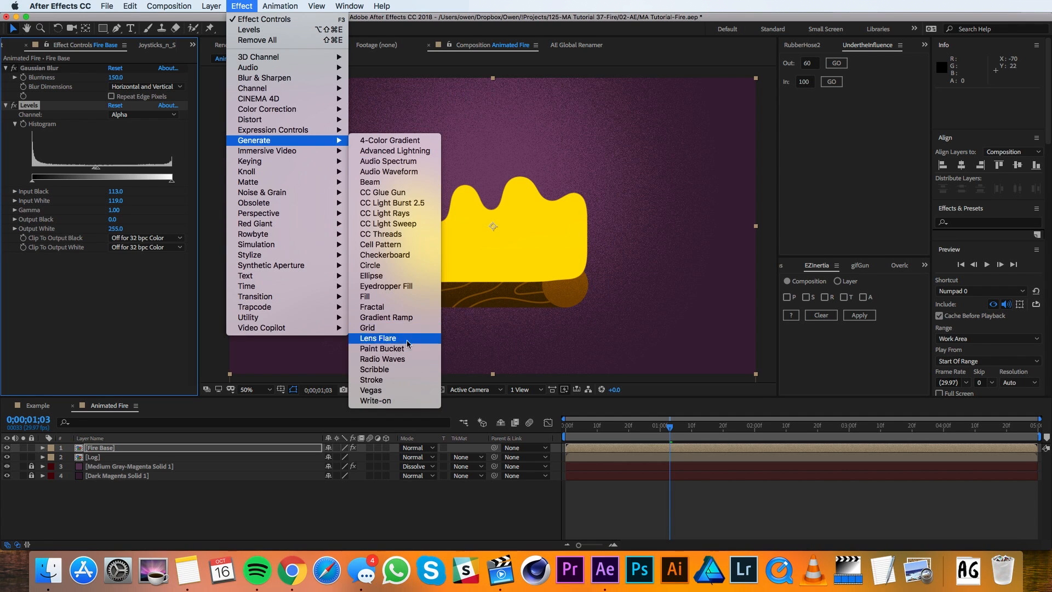
click(409, 317)
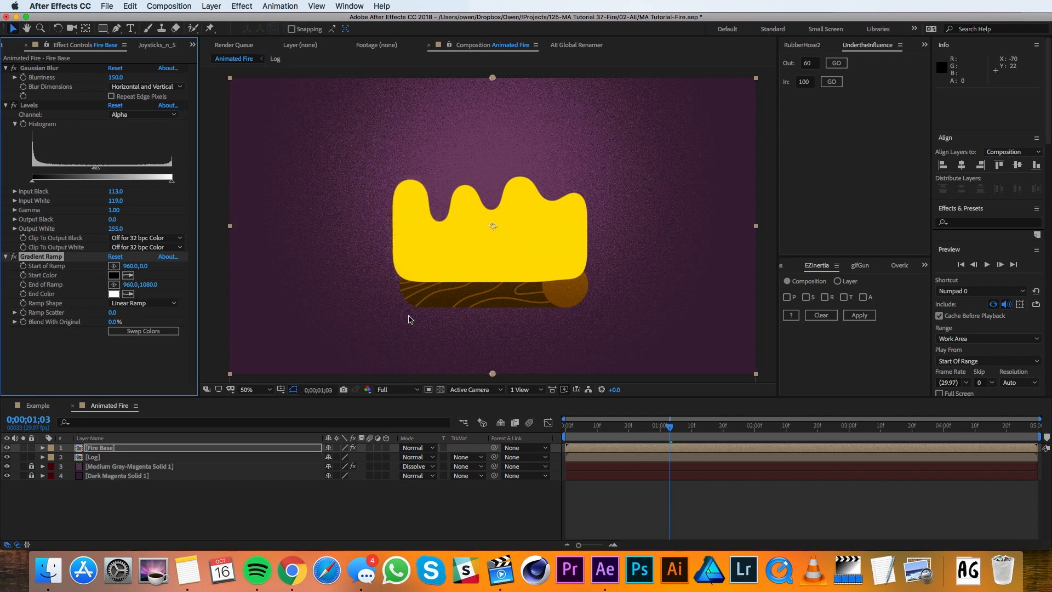
click(113, 275)
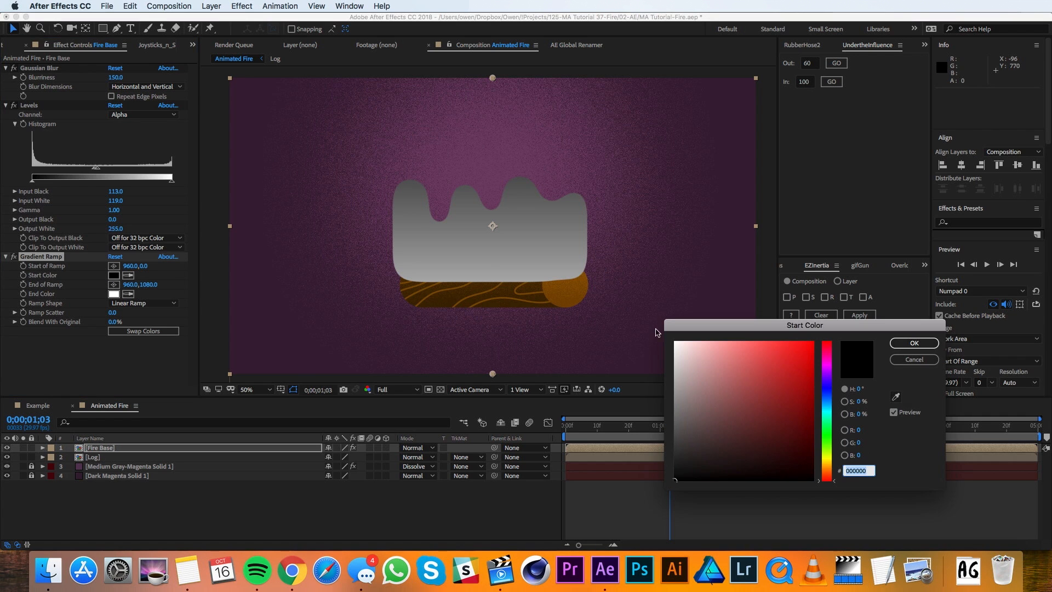
click(829, 464)
click(809, 342)
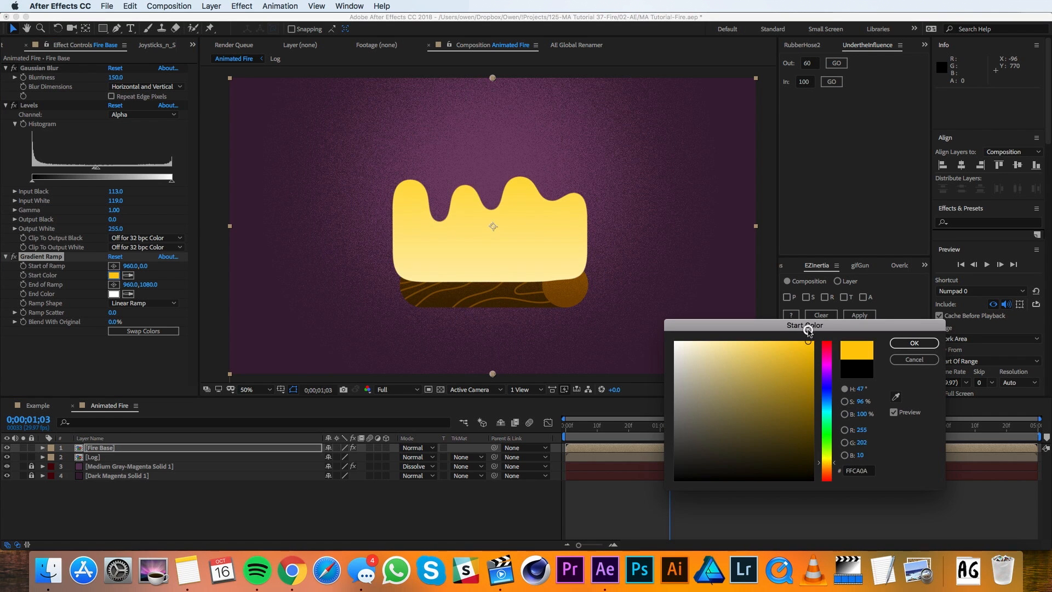
click(893, 343)
Set the ramp's end color to an orange near FF9503 and place its start at 960, 346 and its end at 960, 760.
click(114, 294)
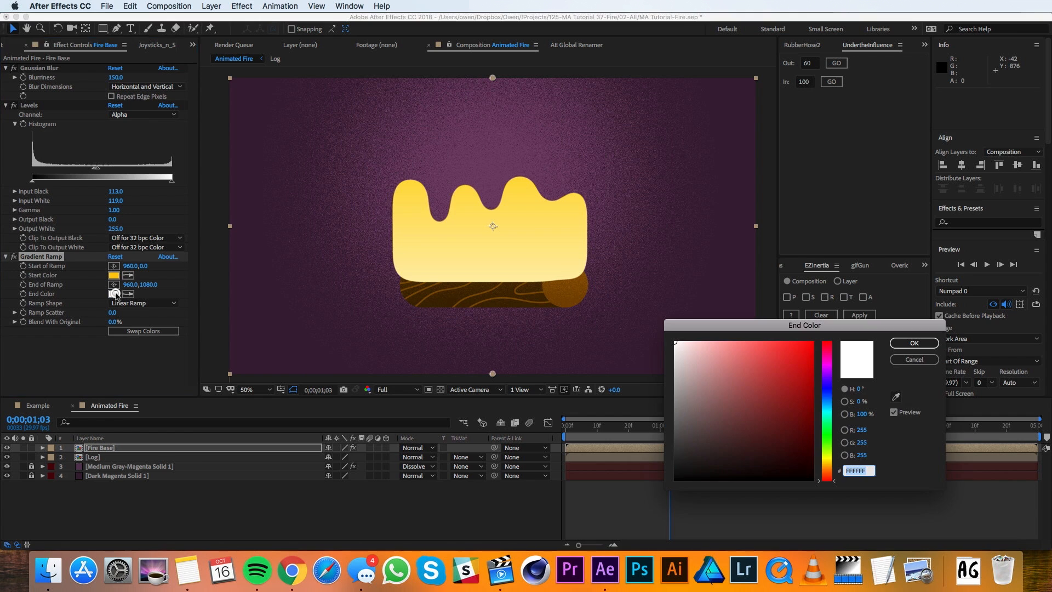
click(827, 465)
click(811, 342)
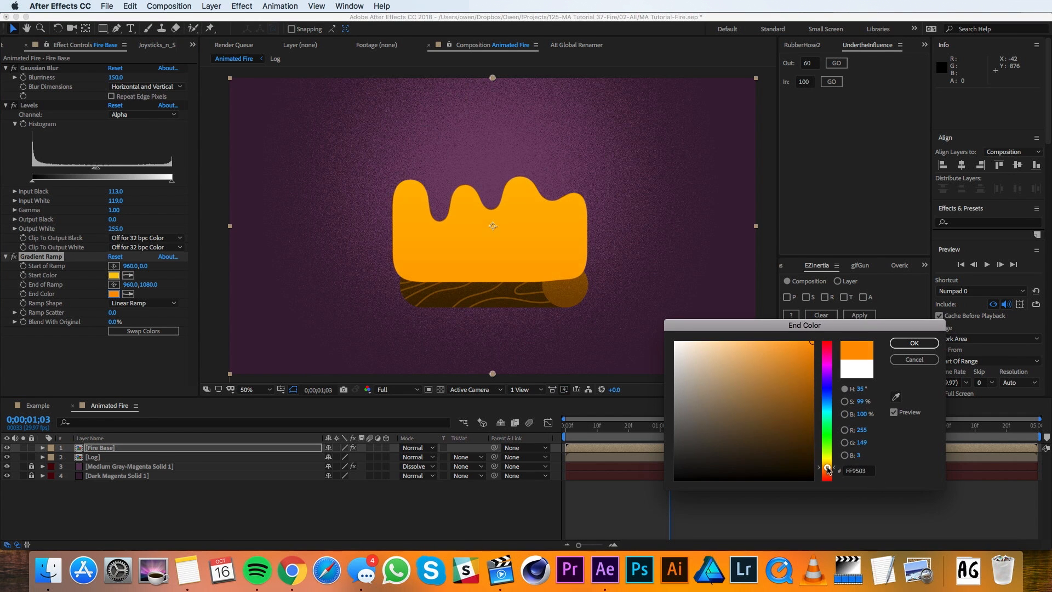
click(915, 343)
drag(493, 78, 495, 175)
drag(493, 374, 491, 290)
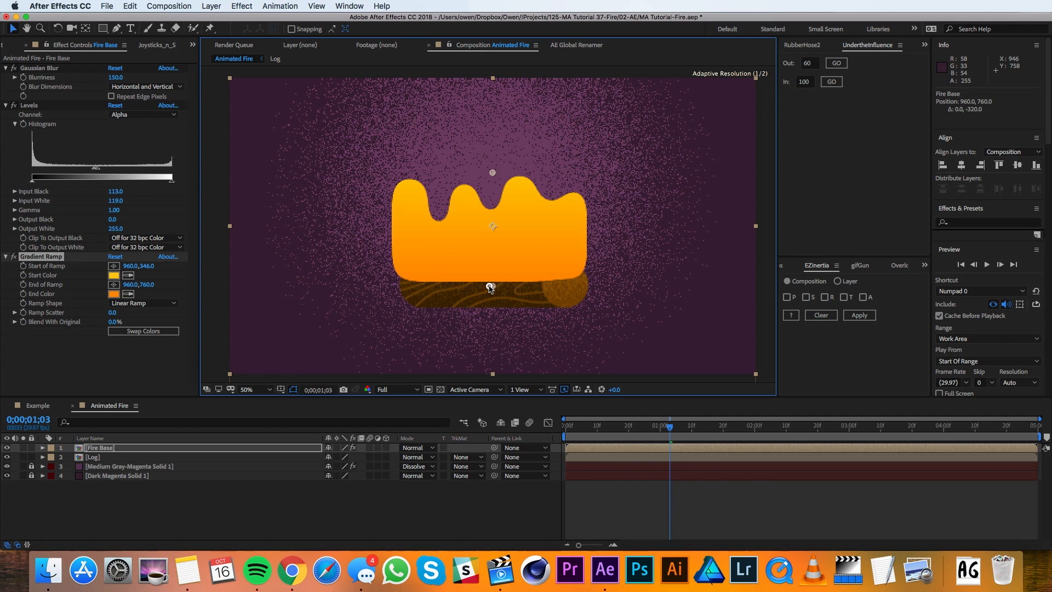
Move the Fire Base layer below the Log layer and duplicate it.
drag(108, 450, 108, 460)
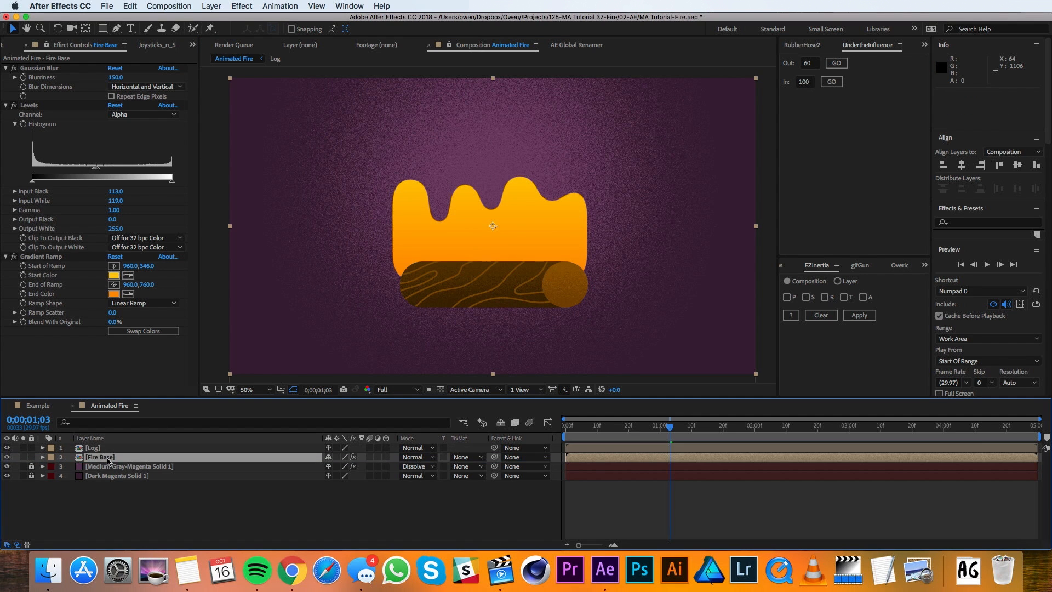
key(super+d)
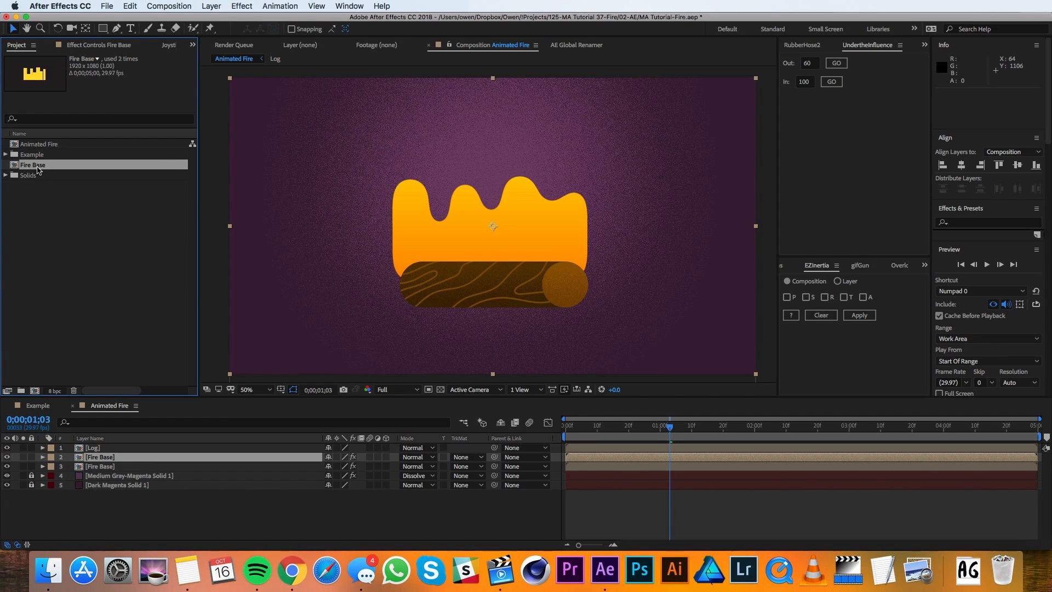
Duplicate the Fire Base composition in the project and open the copy.
key(super+d)
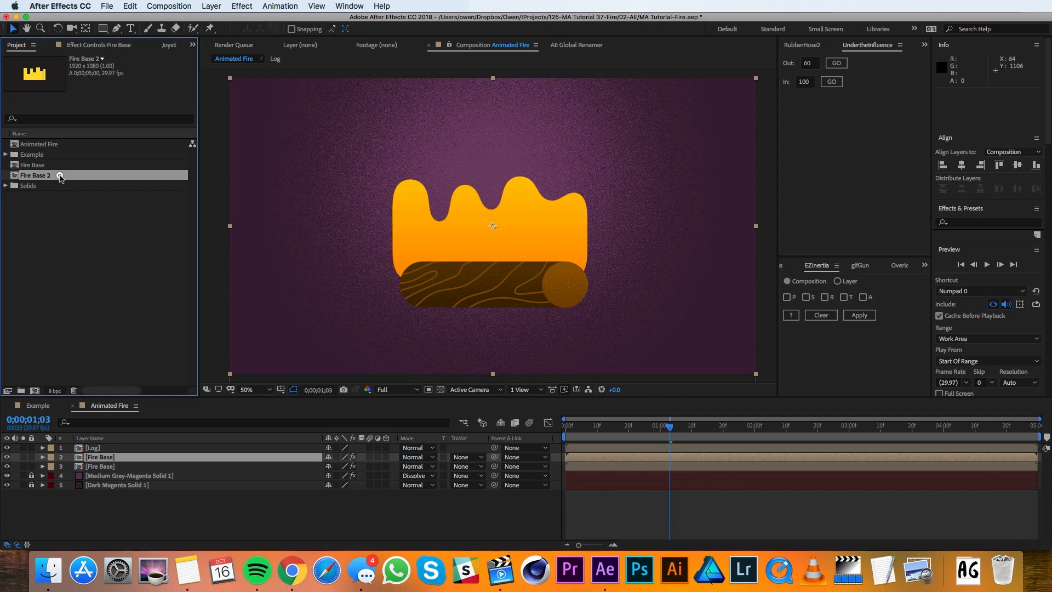
double_click(60, 175)
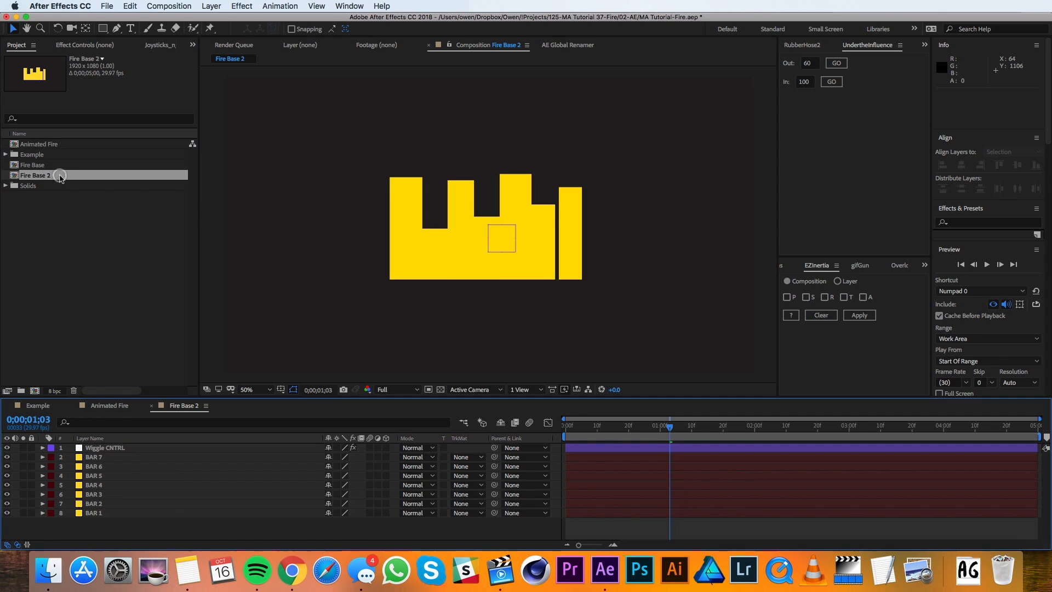
Reveal the Scale property of all seven bar layers, BAR 1 through BAR 7, and deselect them.
click(103, 459)
shift+click(103, 514)
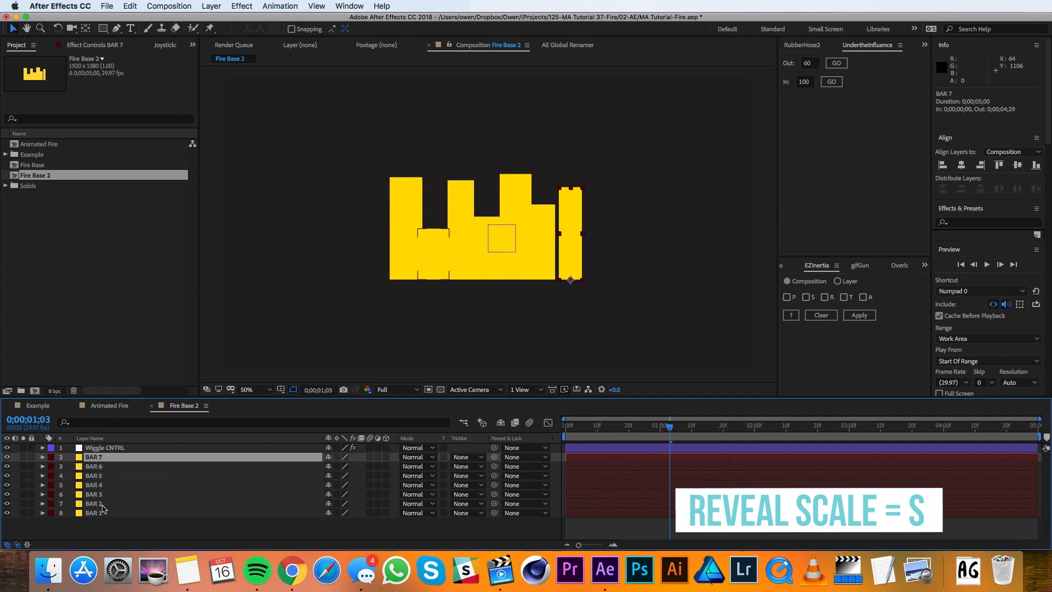
key(s)
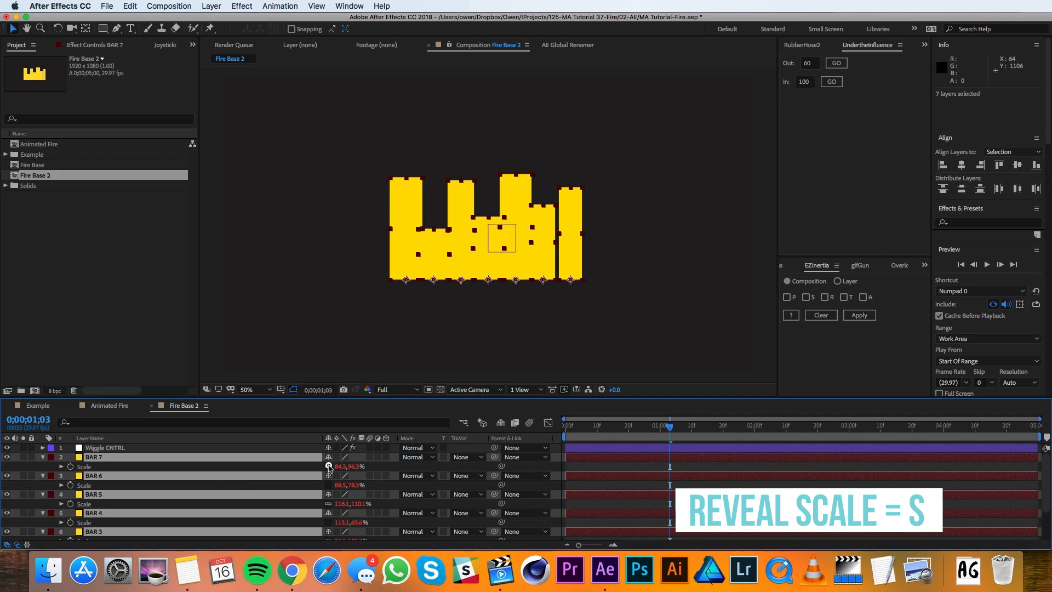
scroll(330, 504, down, 3)
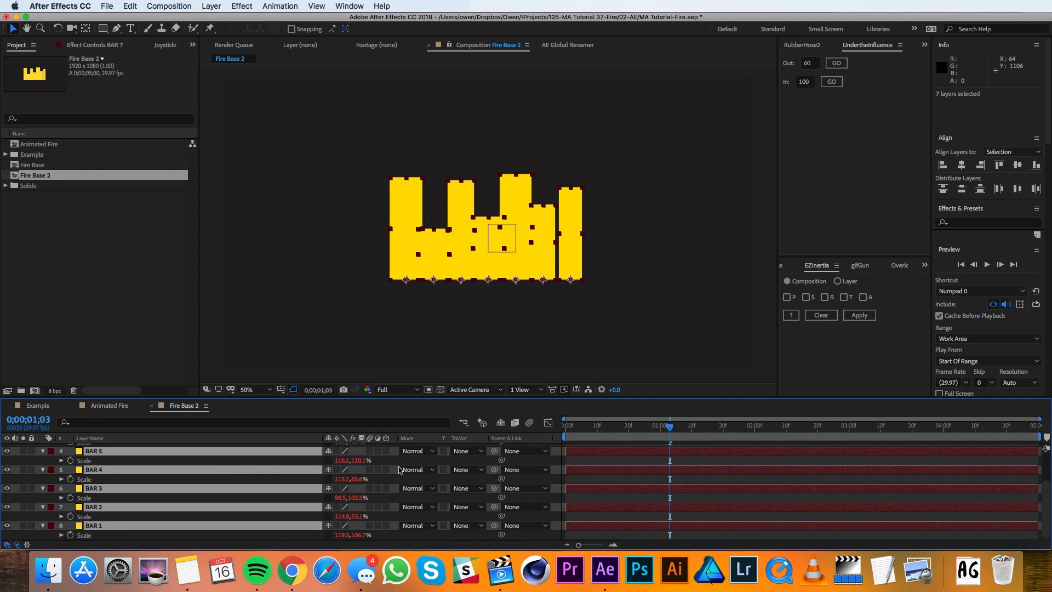
scroll(399, 470, up, 3)
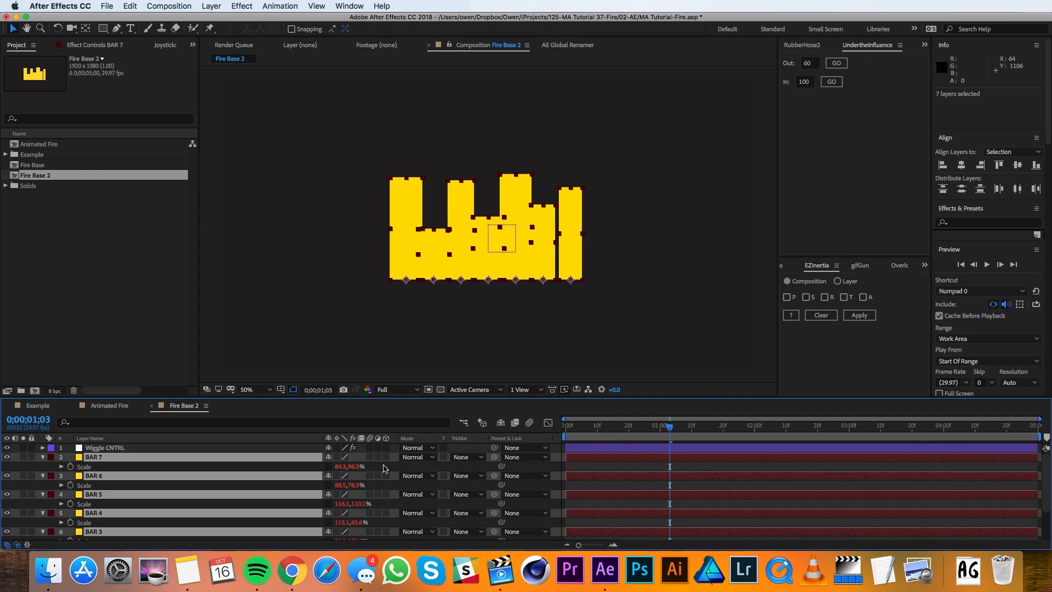
click(385, 468)
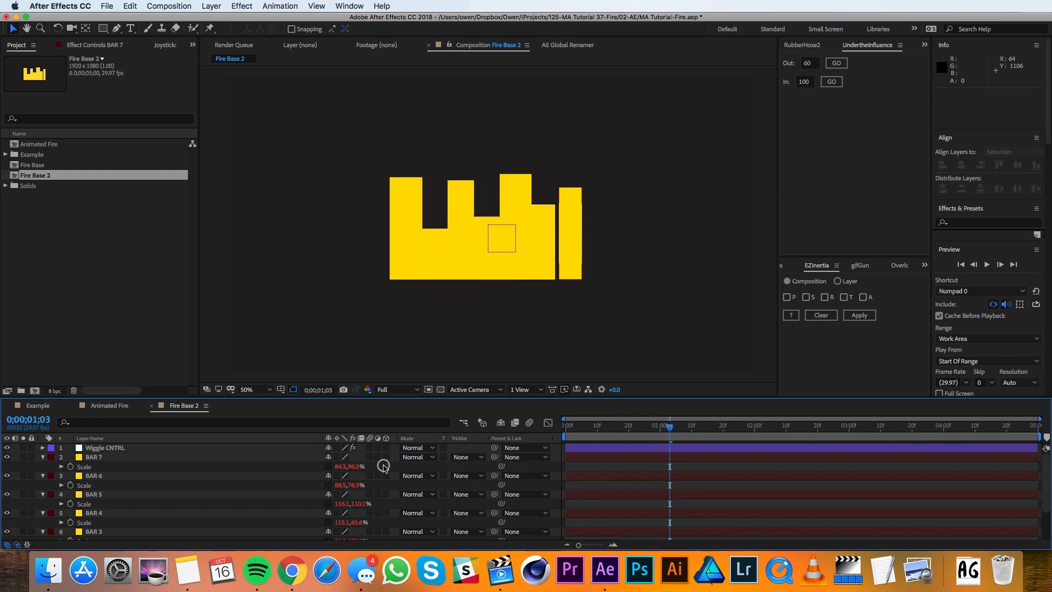
Set the X scale of BAR 7 and BAR 5 to 60% and of BAR 6 and BAR 4 to 160%.
click(341, 466)
text(60)
key(Return)
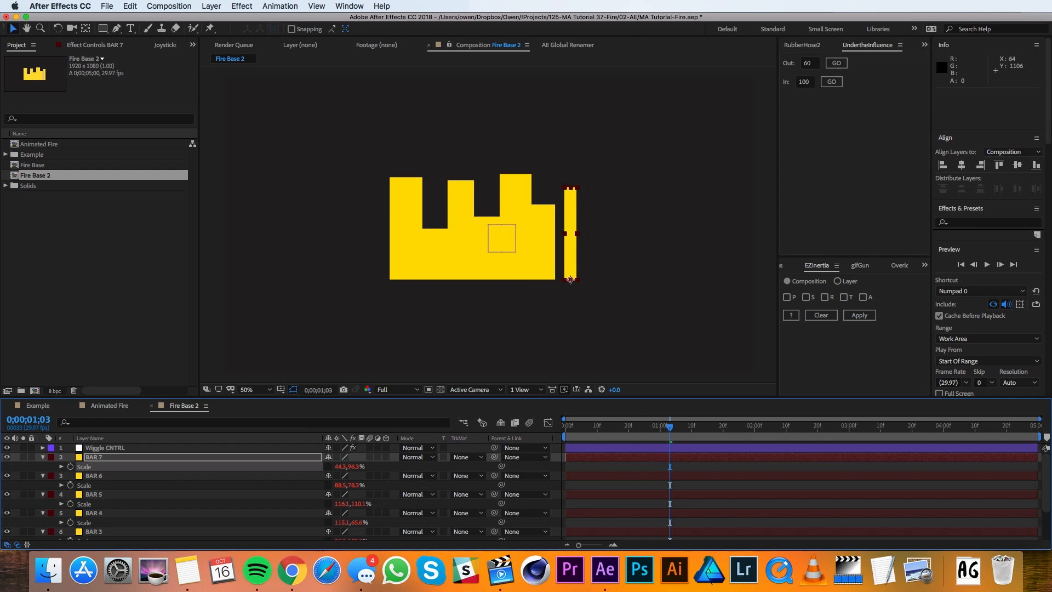
click(340, 484)
text(160)
key(Return)
click(341, 504)
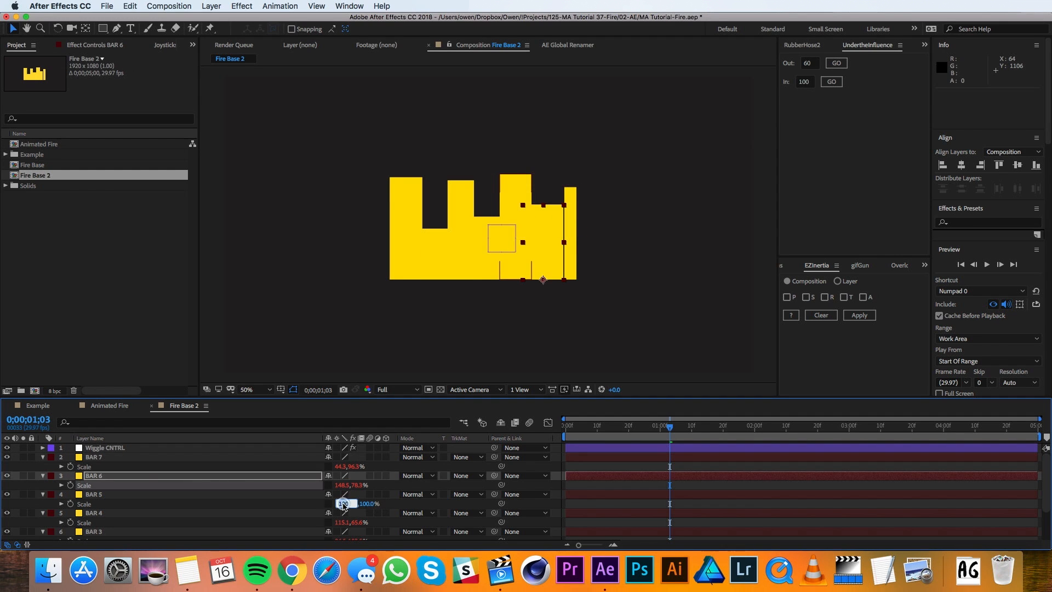
text(60)
key(Return)
click(343, 524)
text(160)
key(Return)
Set the X scale of BAR 3 and BAR 1 to 60% and of BAR 2 to 160%, and return to the Animated Fire composition.
scroll(344, 525, down, 5)
click(341, 498)
text(60)
key(Return)
click(340, 516)
text(160)
key(Return)
click(340, 535)
text(60)
key(Return)
click(180, 406)
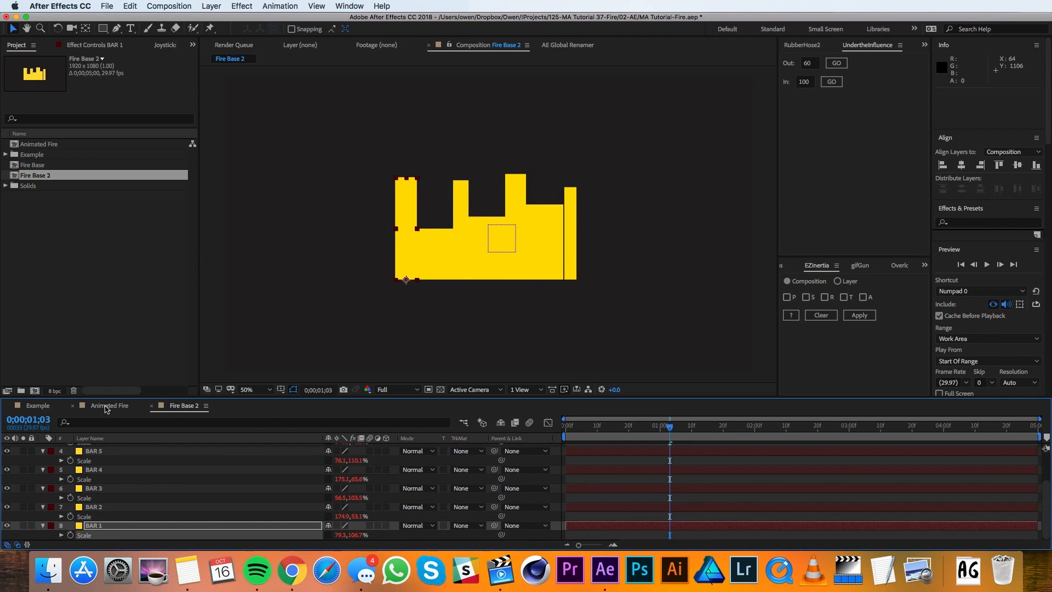
click(105, 406)
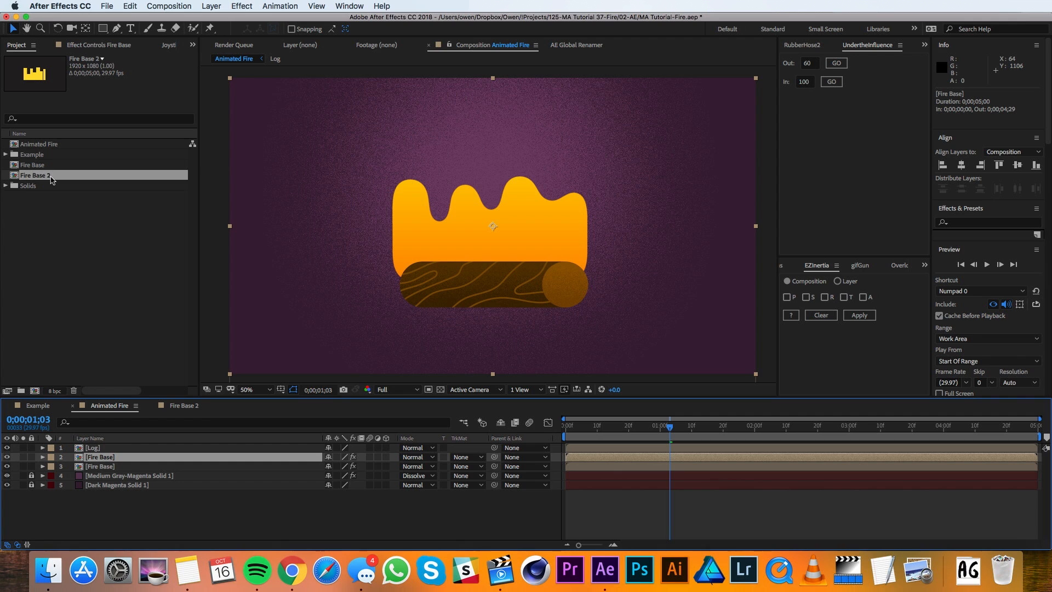
Replace the upper Fire Base layer's source with the Fire Base 2 composition and set its scale to 98% by 75%.
drag(52, 180, 115, 458)
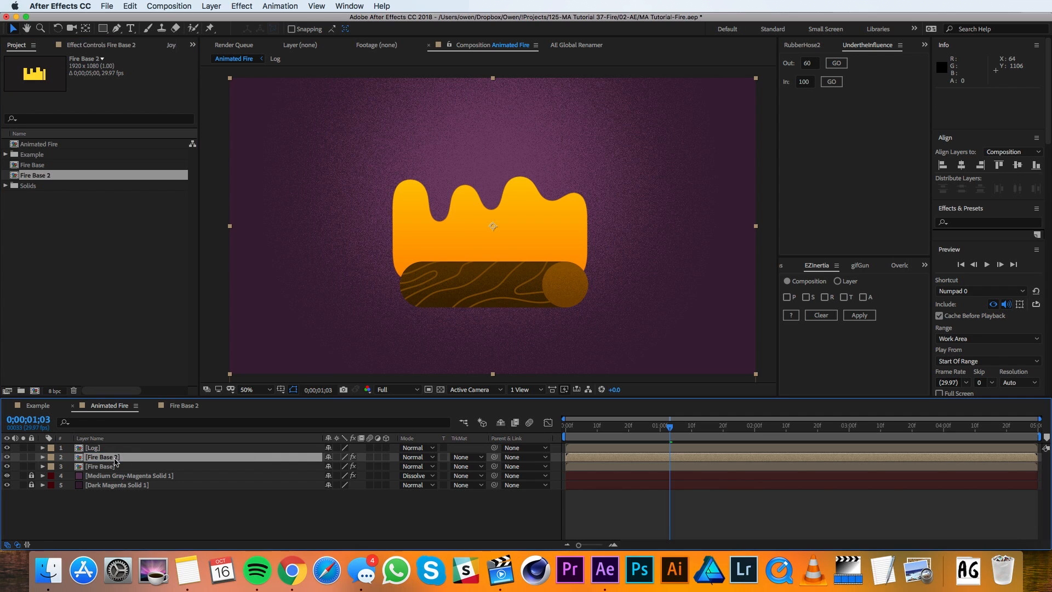
key(s)
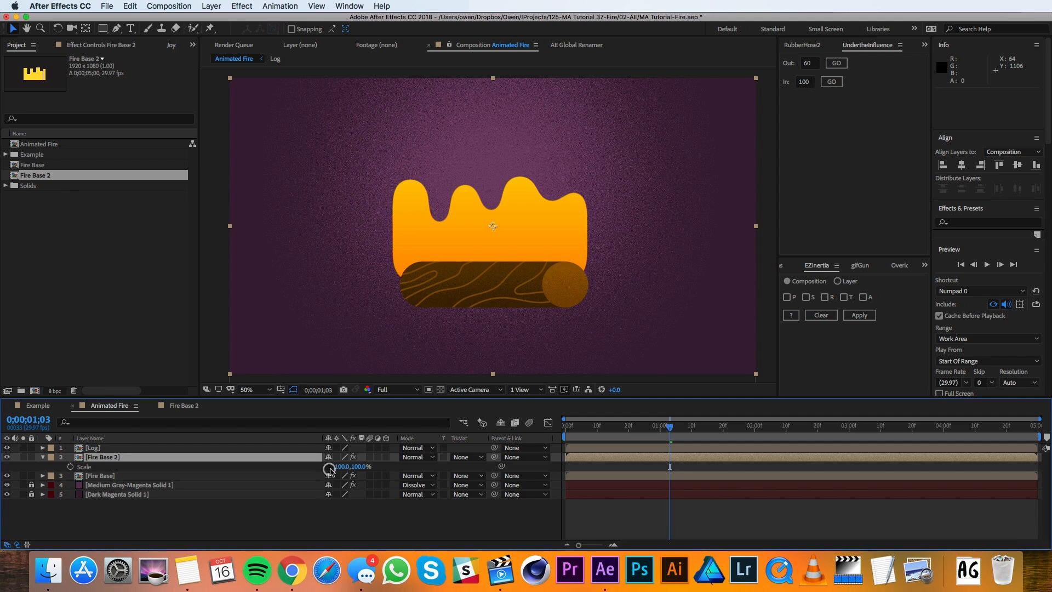
click(344, 466)
text(98)
key(Tab)
text(75)
key(Return)
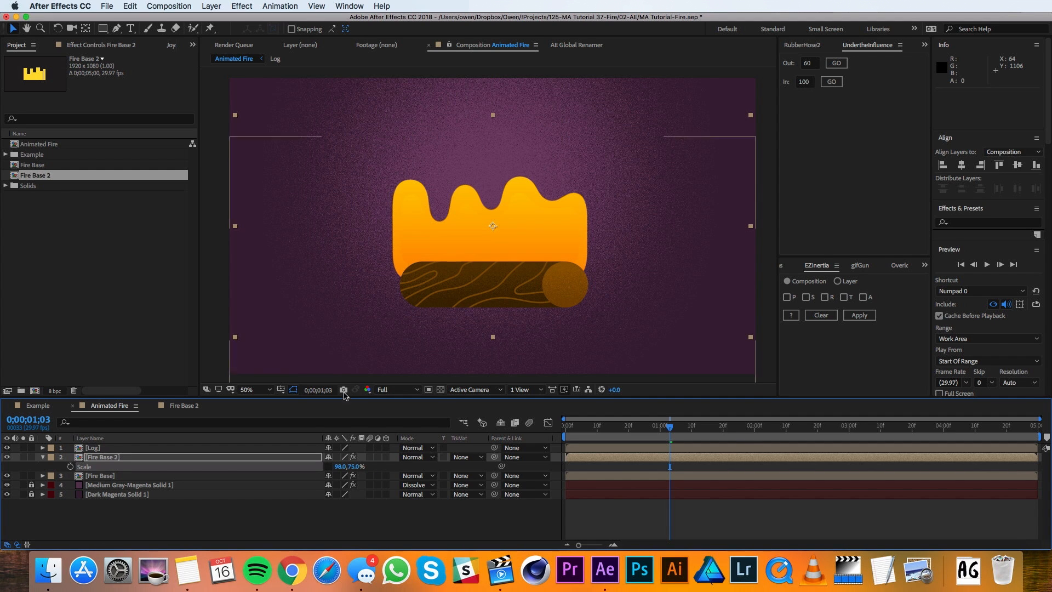
Set the Fire Base 2 layer's Gradient Ramp to start color FF990A and end color FF4E03.
click(117, 46)
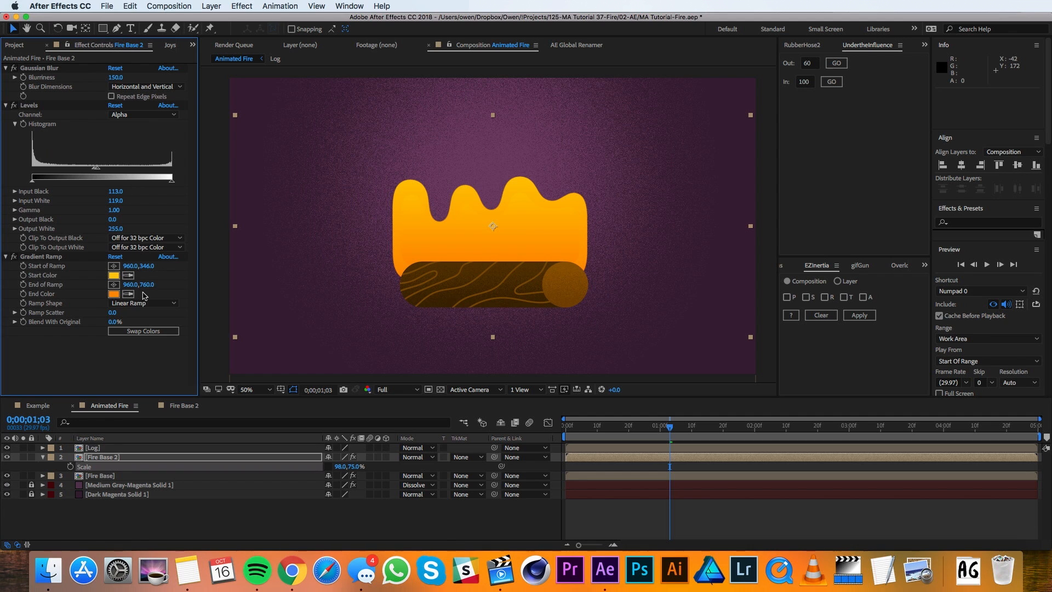
click(113, 276)
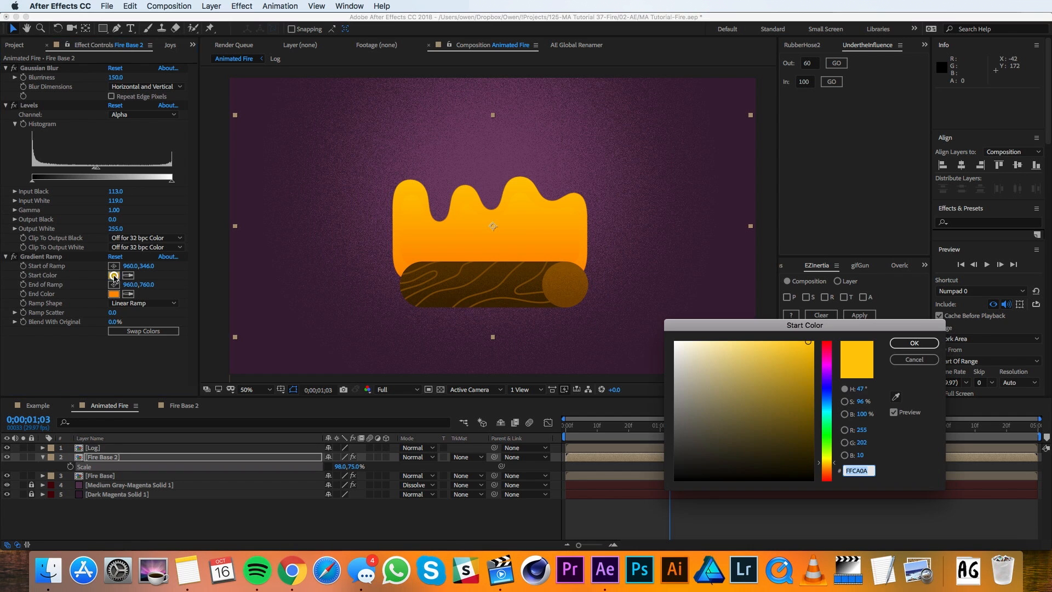
drag(827, 470, 827, 469)
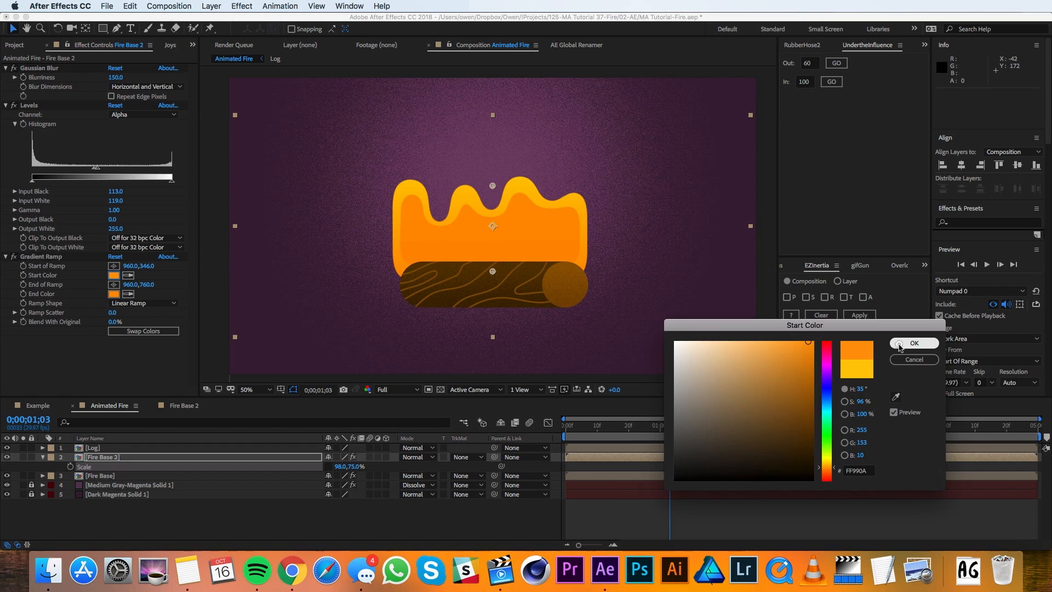
click(914, 343)
click(113, 293)
drag(823, 475, 827, 476)
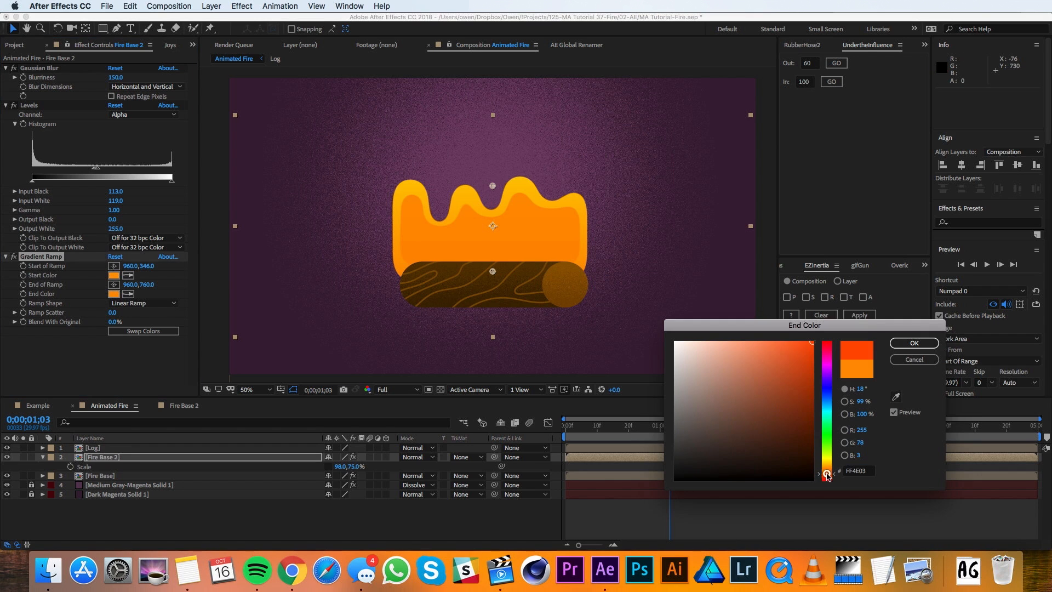
click(904, 343)
Set Fire Base 2's Gaussian Blur to 180 and its alpha Levels to input black 105 and input white 112, and preview.
click(117, 77)
text(100)
text(180)
key(Return)
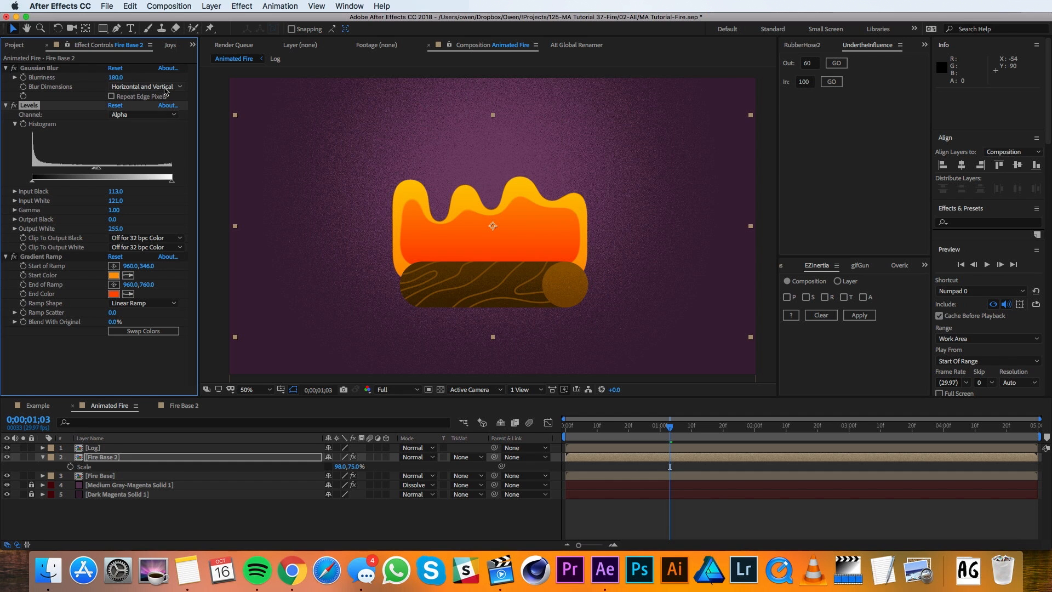
drag(97, 168, 112, 172)
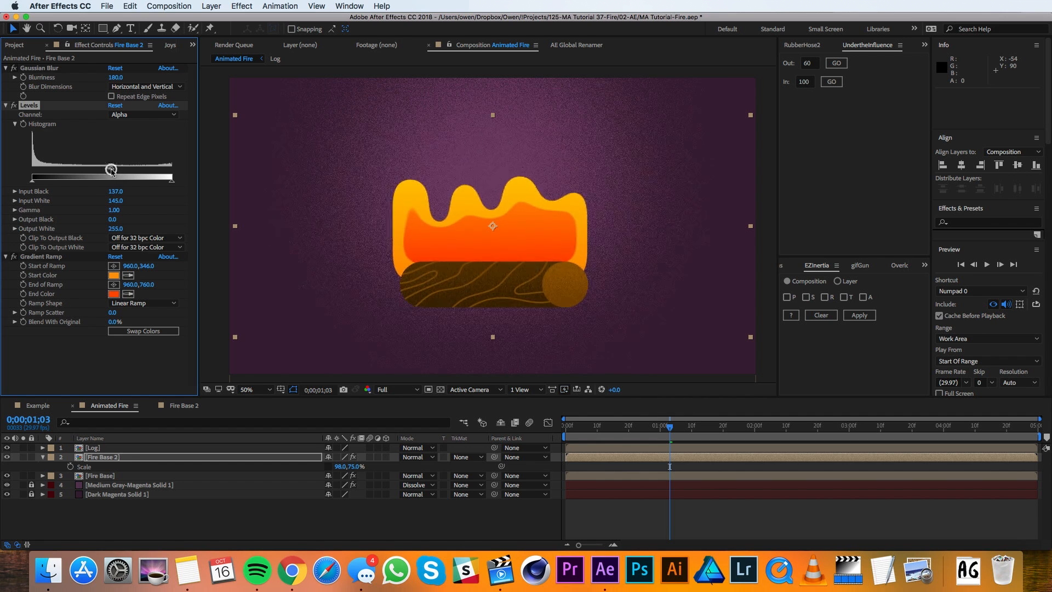
key(space)
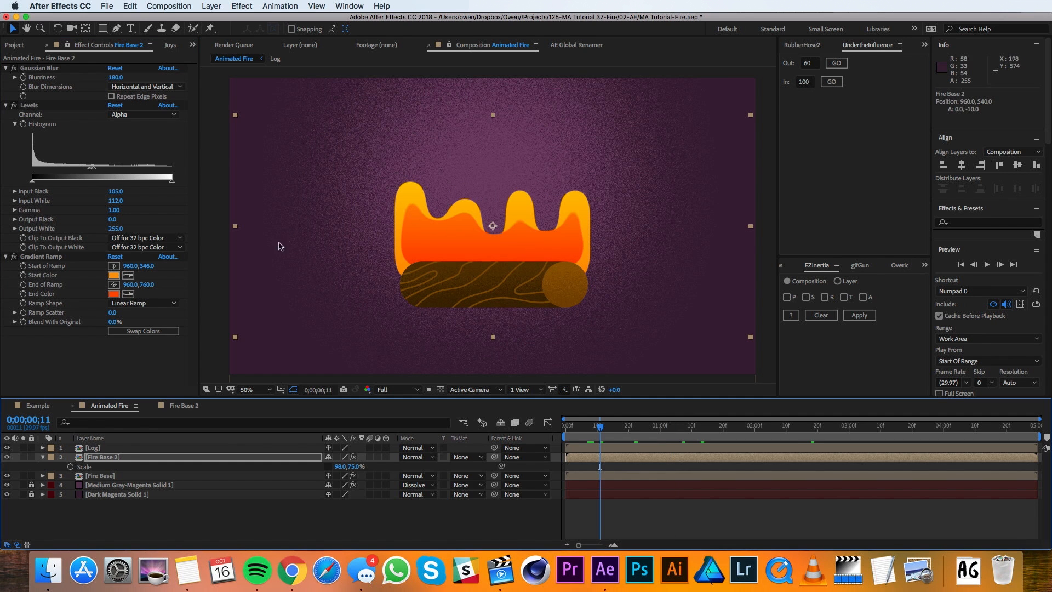
Hide the Log layer, nudge the Fire Base 2 layer downward inside the outer flame, and show the log again.
click(8, 447)
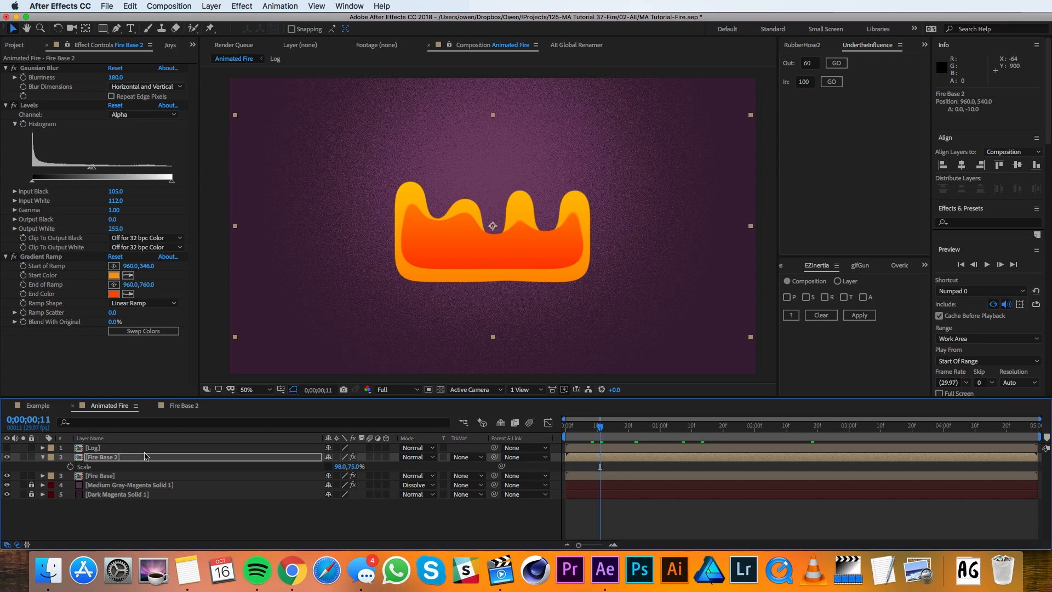
click(103, 458)
key(shift+Down)
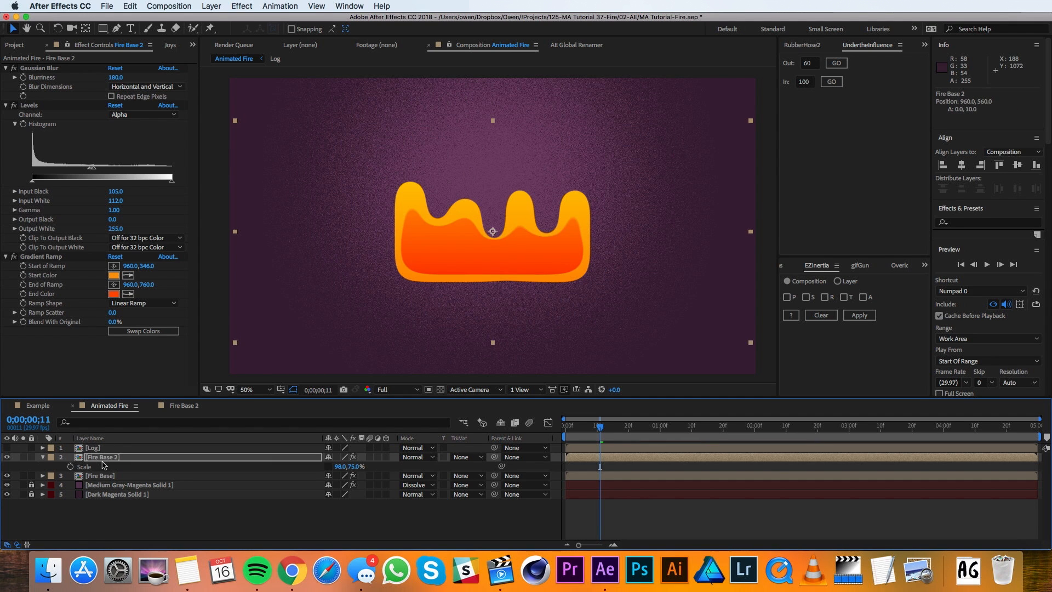
click(8, 448)
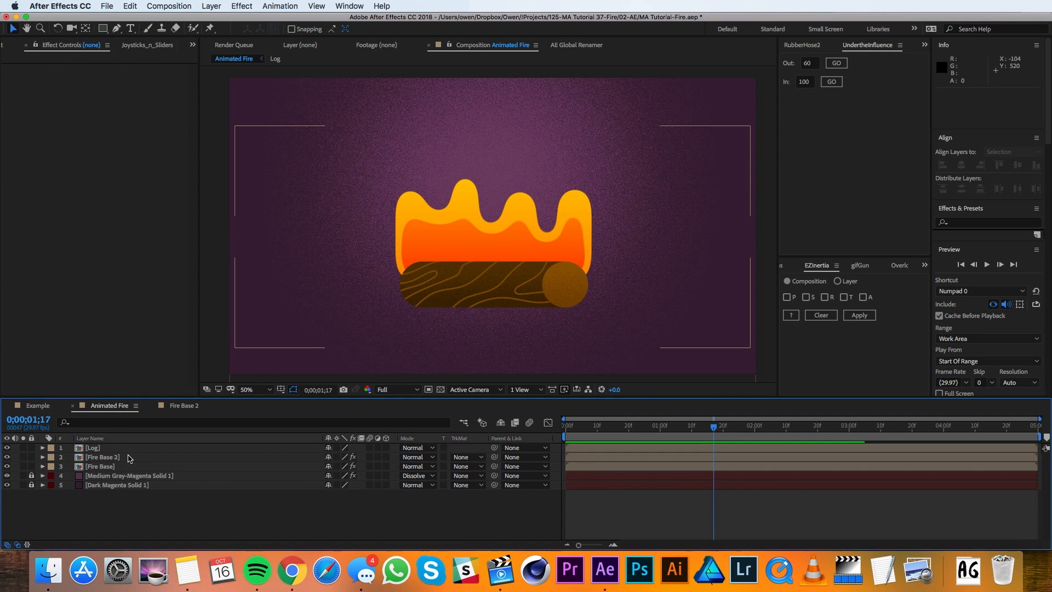
Parent the Fire Base 2 layer to Fire Base and set Fire Base's X scale to 70%, keeping Y at 100%.
click(130, 458)
drag(496, 459, 485, 467)
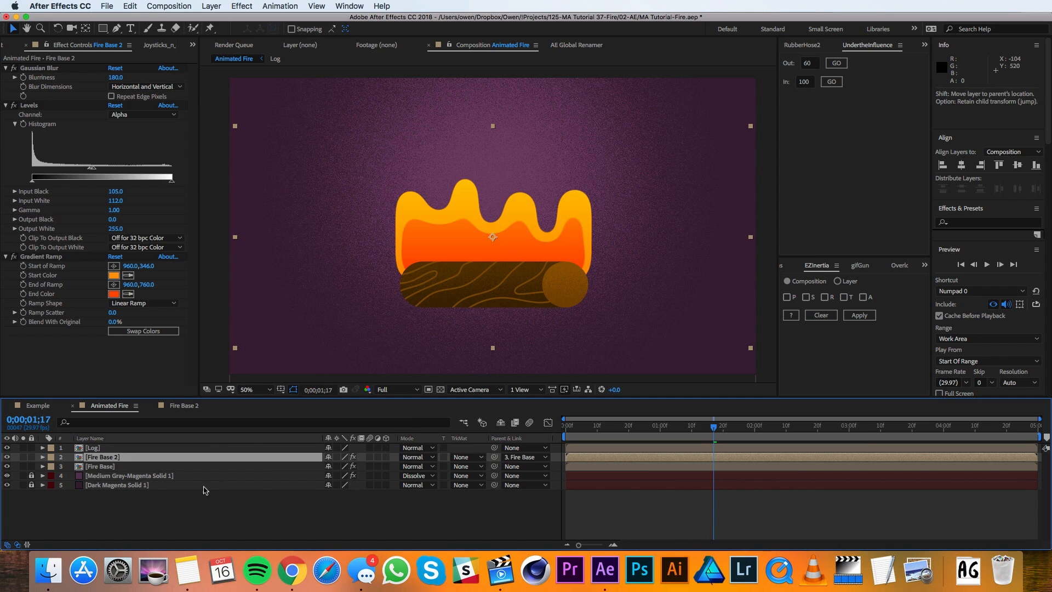
click(153, 469)
key(s)
click(340, 475)
text(70)
key(Return)
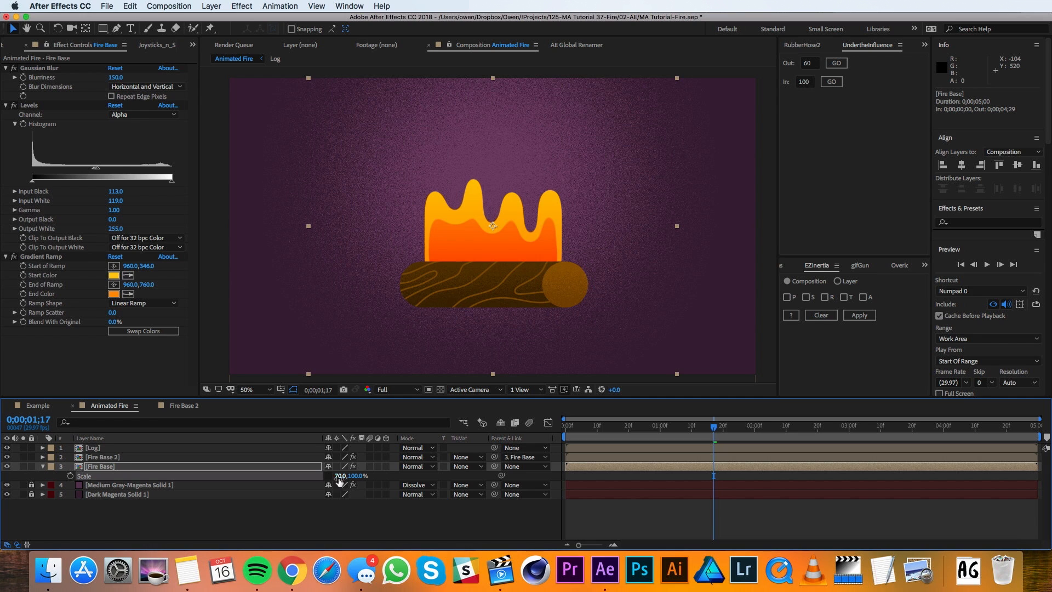
click(154, 468)
click(42, 467)
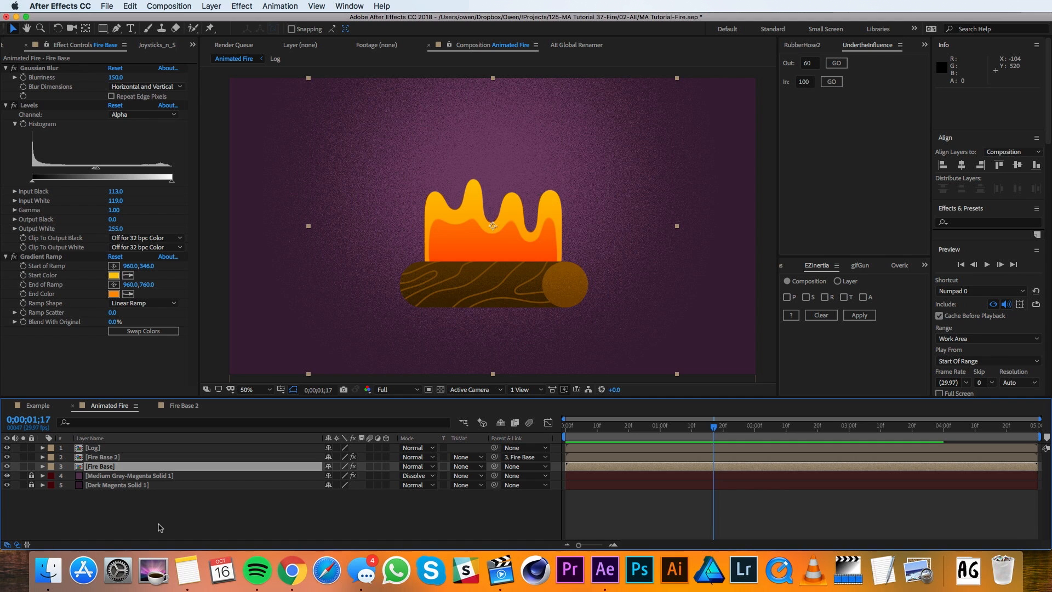
Deselect all layers and add a new adjustment layer above the Log layer.
click(160, 527)
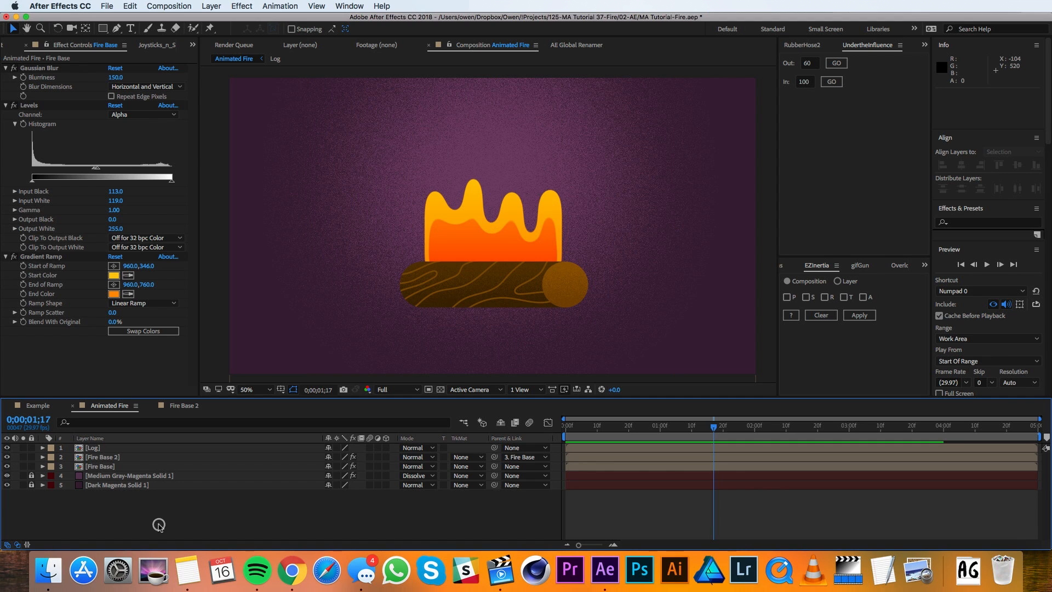
click(211, 6)
mouse_move(228, 24)
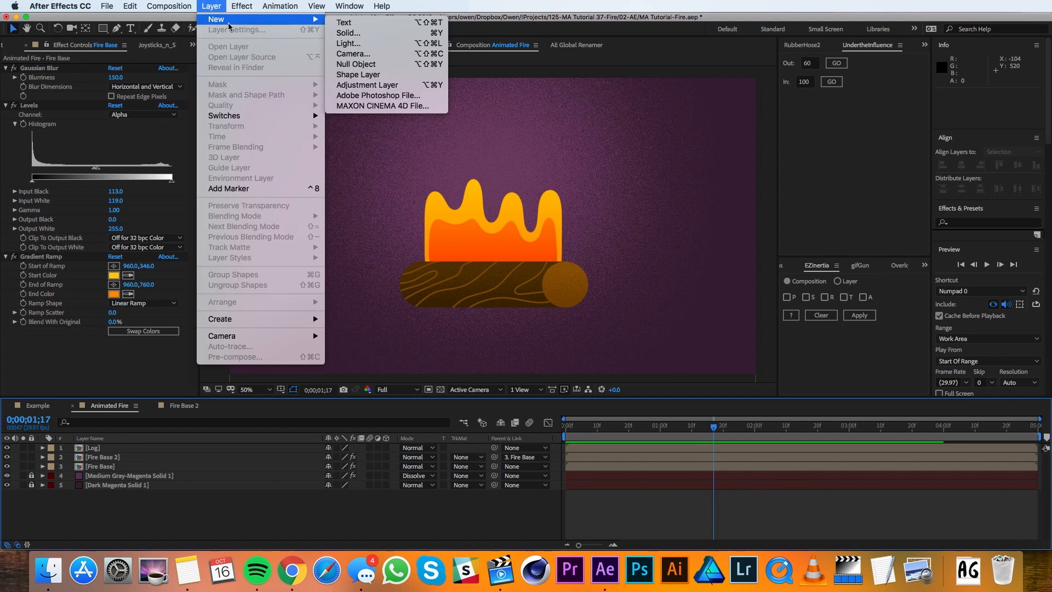
click(372, 85)
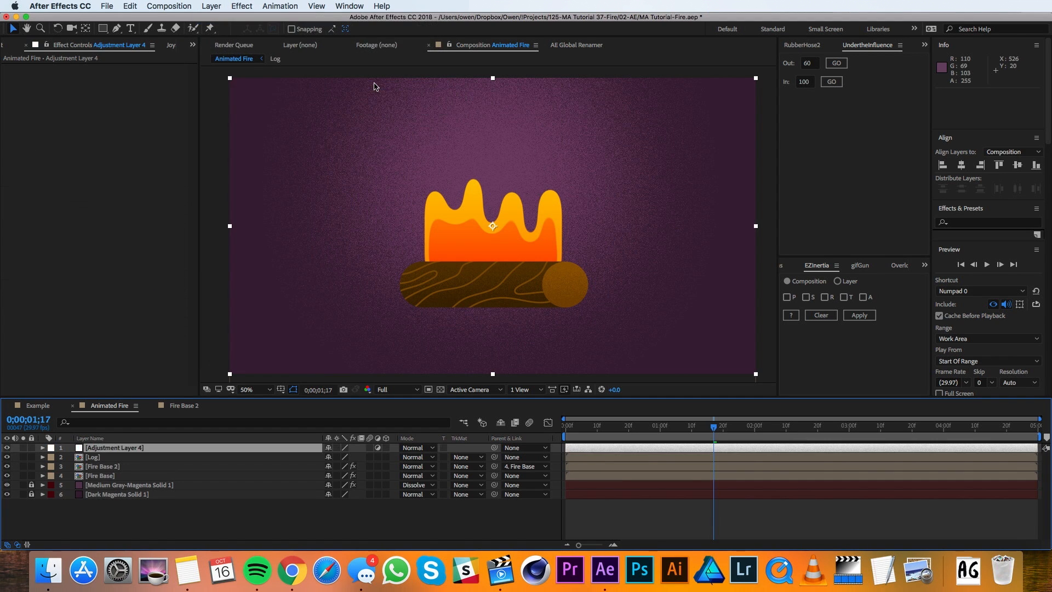
Apply the Posterize Time effect to the adjustment layer with a frame rate of 15.
click(241, 6)
mouse_move(300, 293)
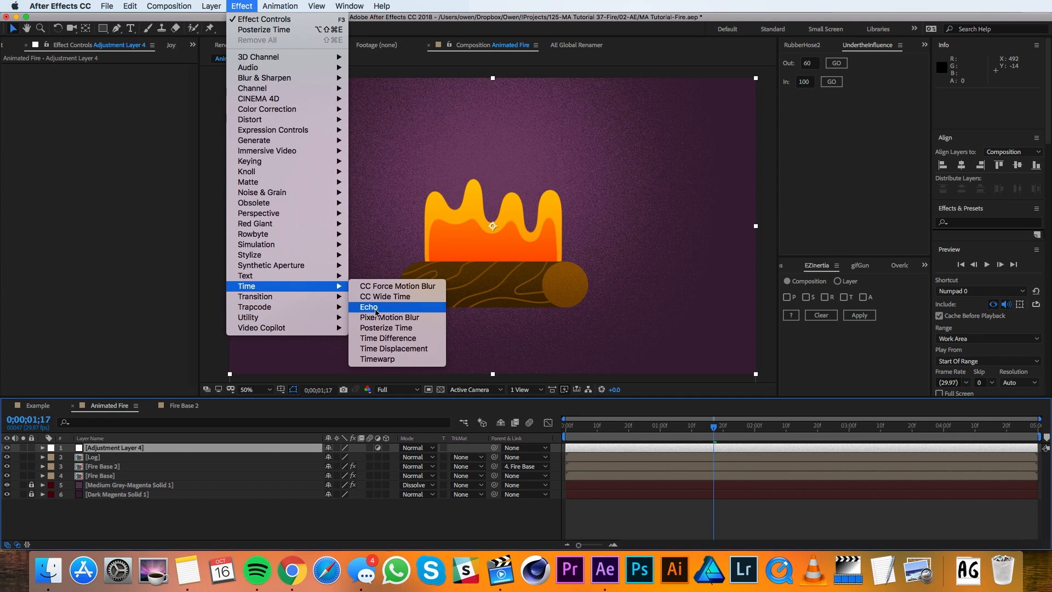
click(404, 331)
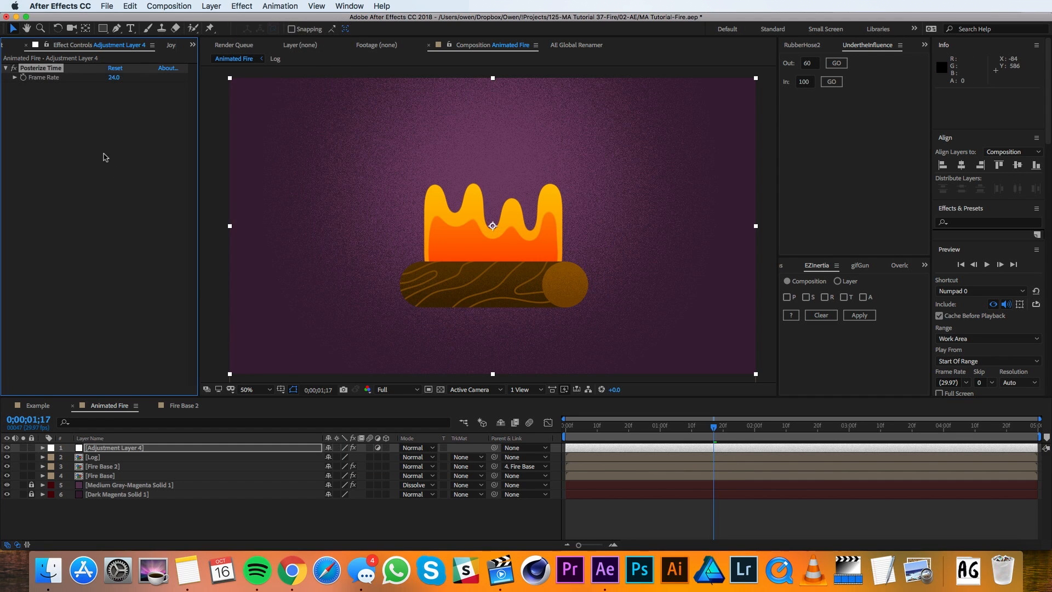
click(112, 79)
text(15)
key(Return)
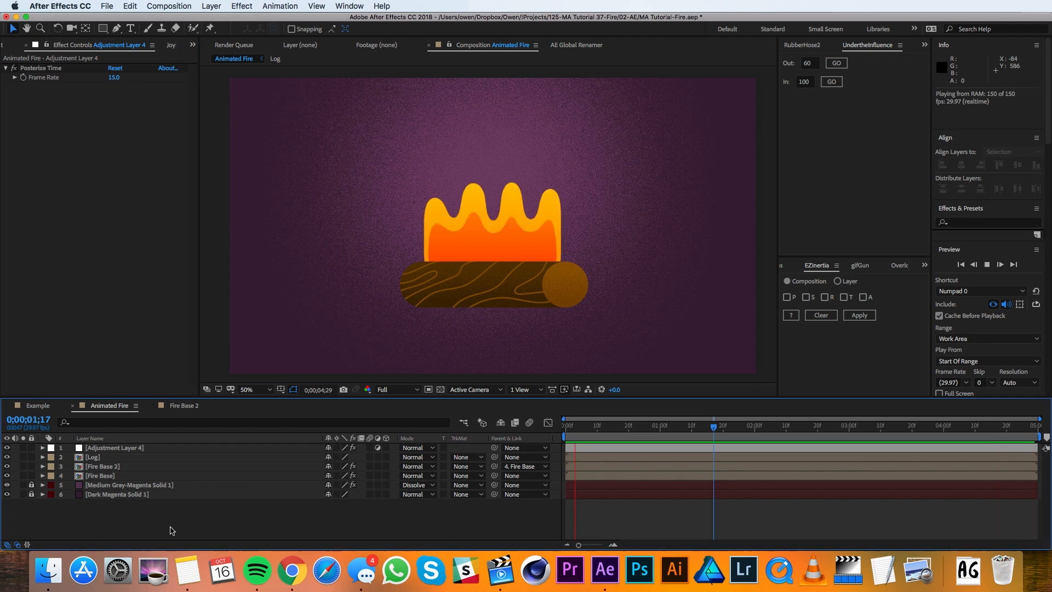